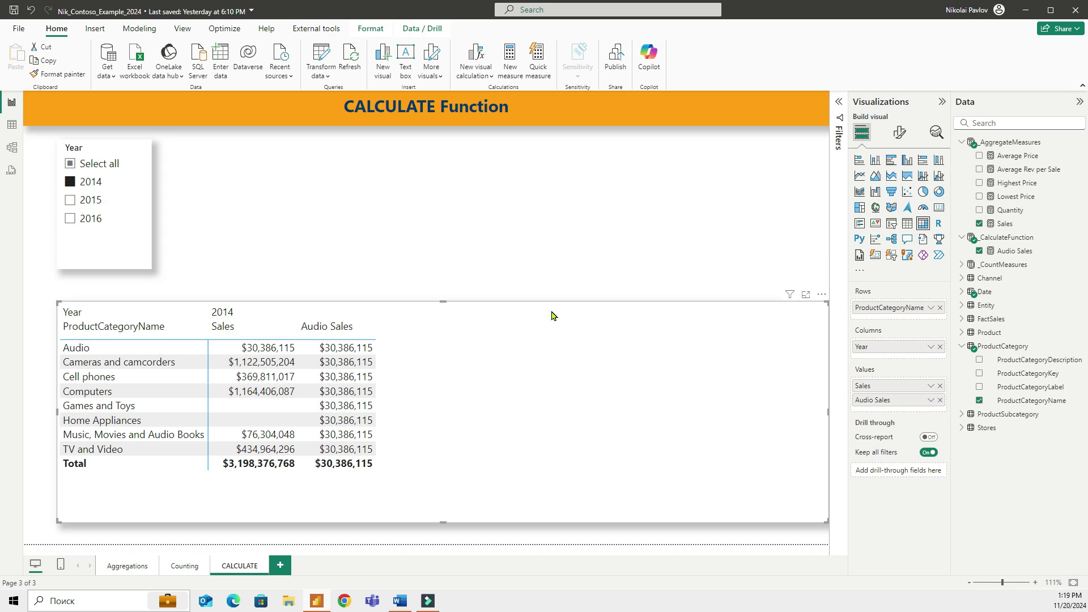
Open the Audio Sales measure's DAX formula and insert a space after CALCULATE
{"action": "left_click", "coordinate": [1014, 253]}
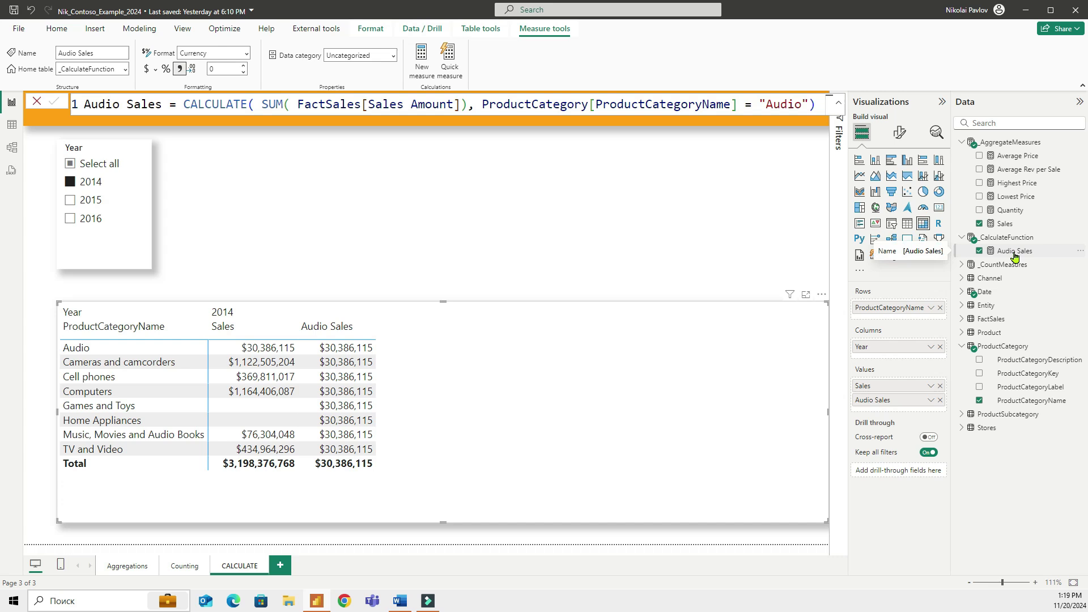
{"action": "left_click", "coordinate": [183, 108]}
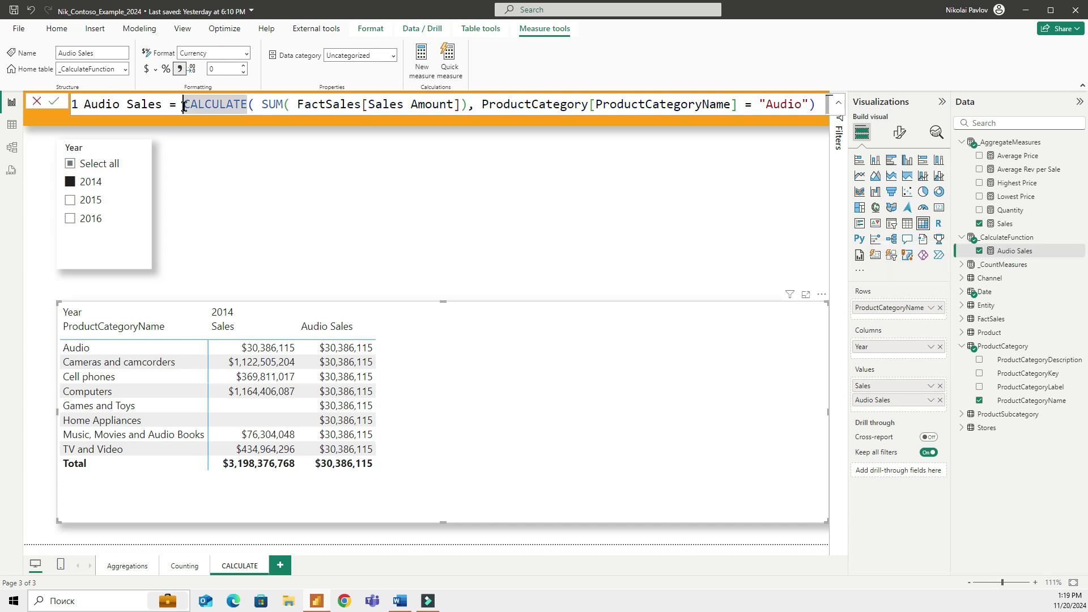
{"action": "left_click", "coordinate": [498, 134]}
{"action": "scroll", "coordinate": [498, 135], "scroll_direction": "up", "scroll_amount": 2, "text": "ctrl"}
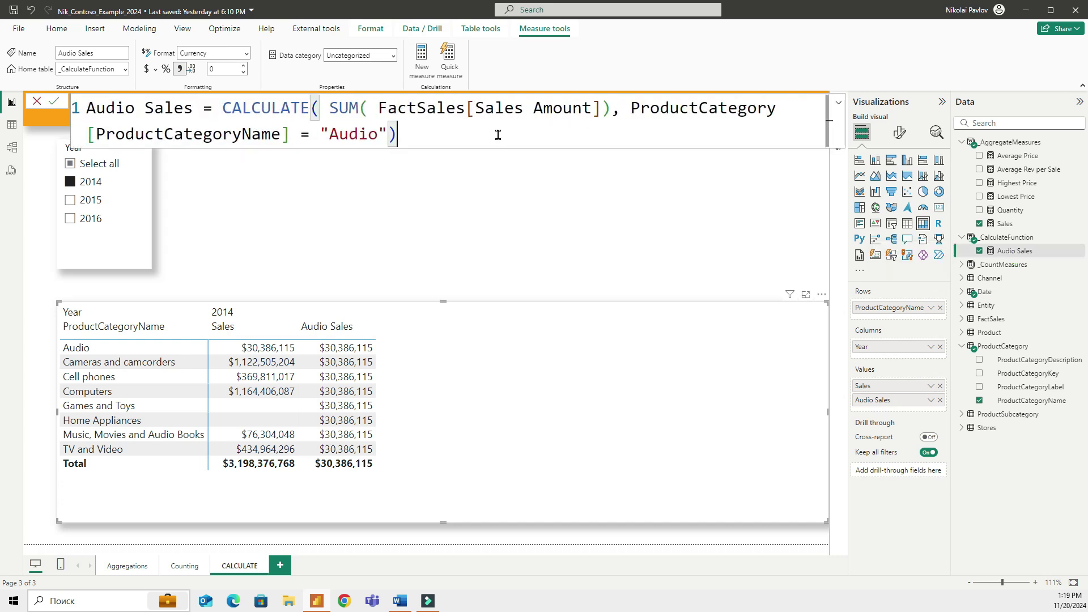
{"action": "left_click", "coordinate": [311, 107]}
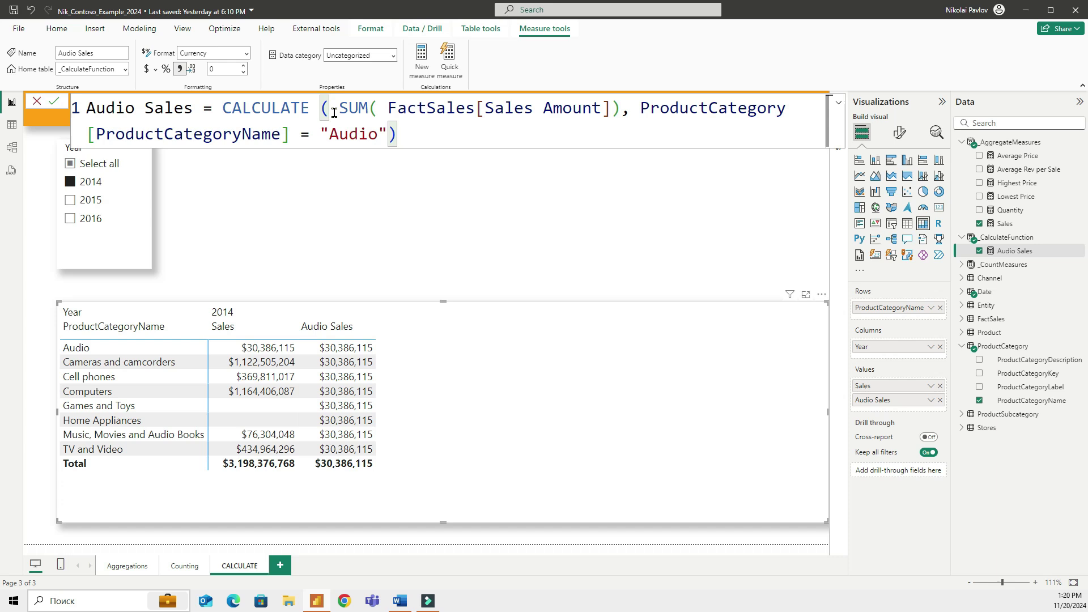
Inspect the SUM expression and Audio filter argument, then return to the matrix
{"action": "left_click_drag", "start_coordinate": [336, 109], "coordinate": [621, 107]}
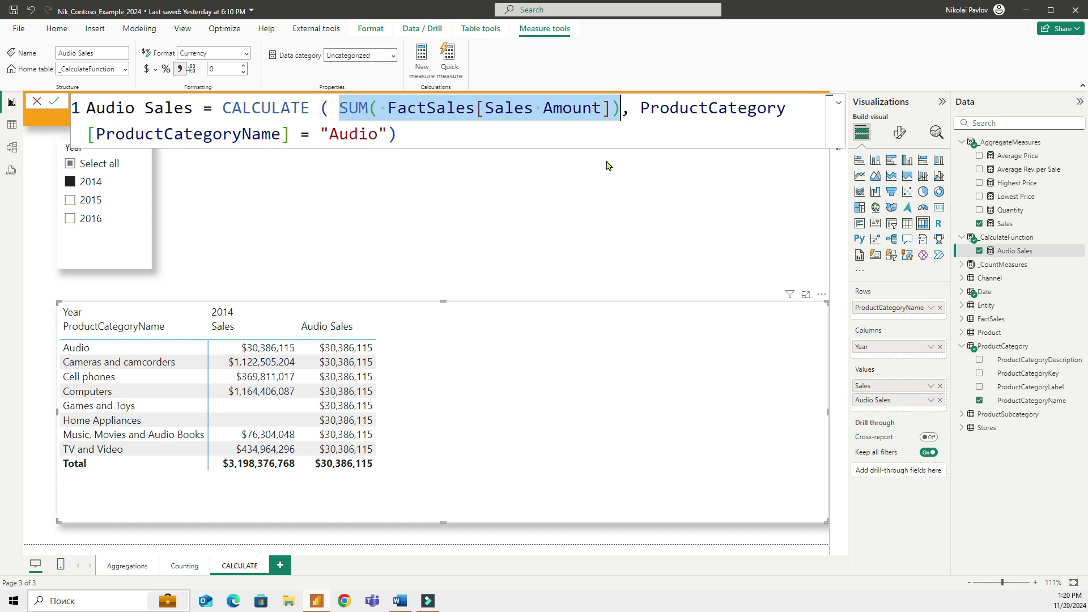
{"action": "left_click", "coordinate": [641, 117]}
{"action": "key", "text": "ctrl+shift+End"}
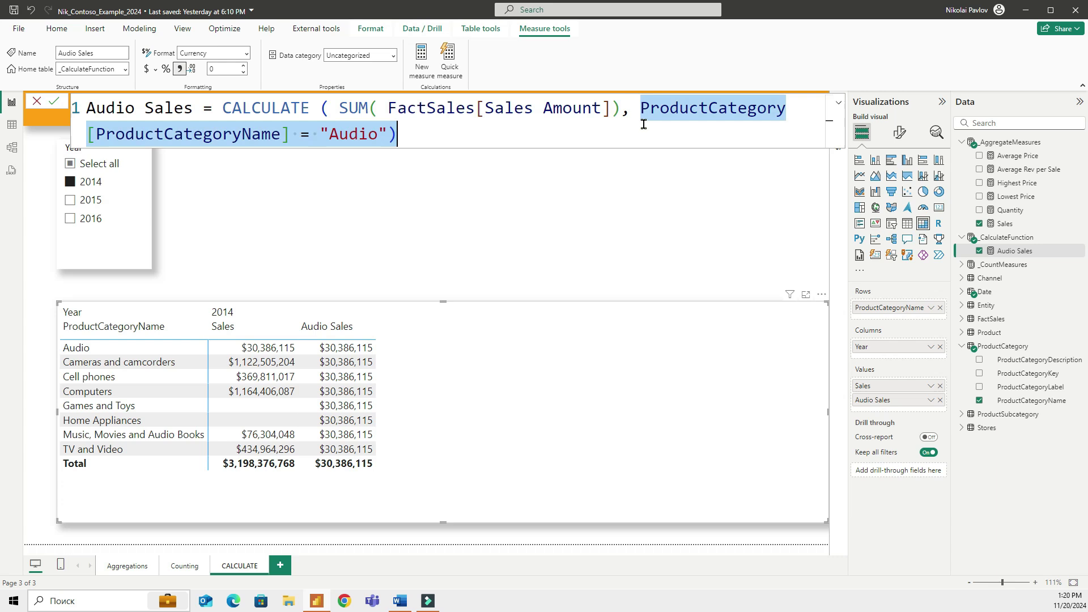
{"action": "left_click", "coordinate": [444, 140]}
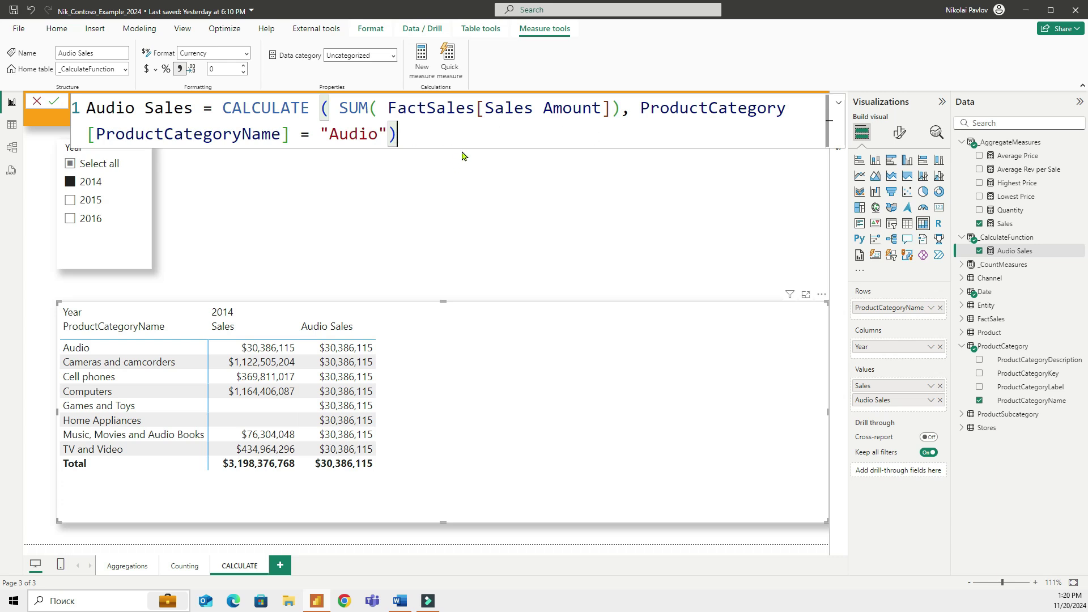
{"action": "key", "text": "Up"}
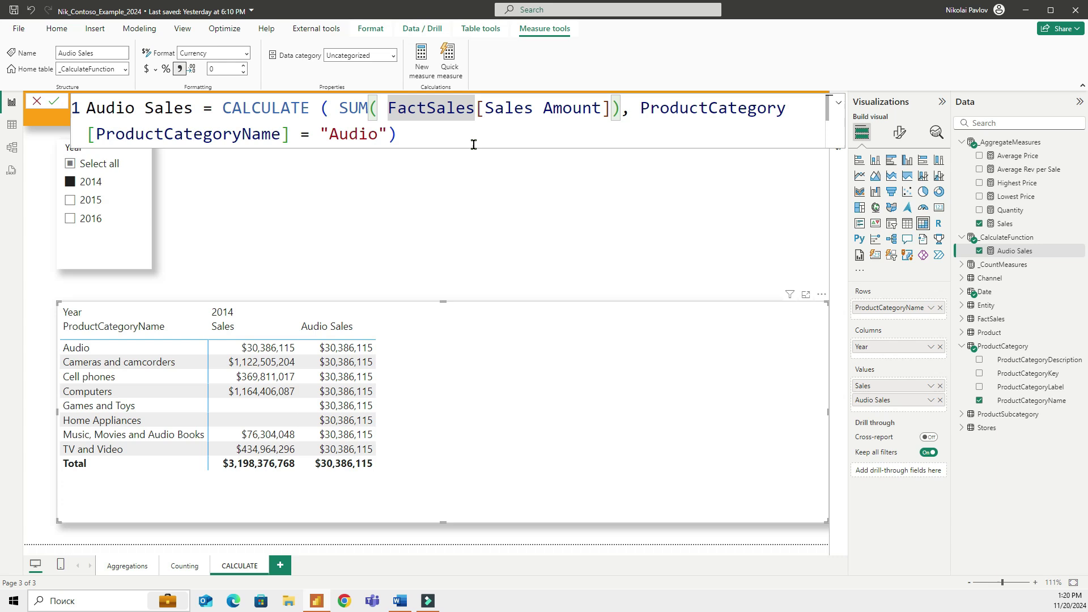
{"action": "key", "text": "Down"}
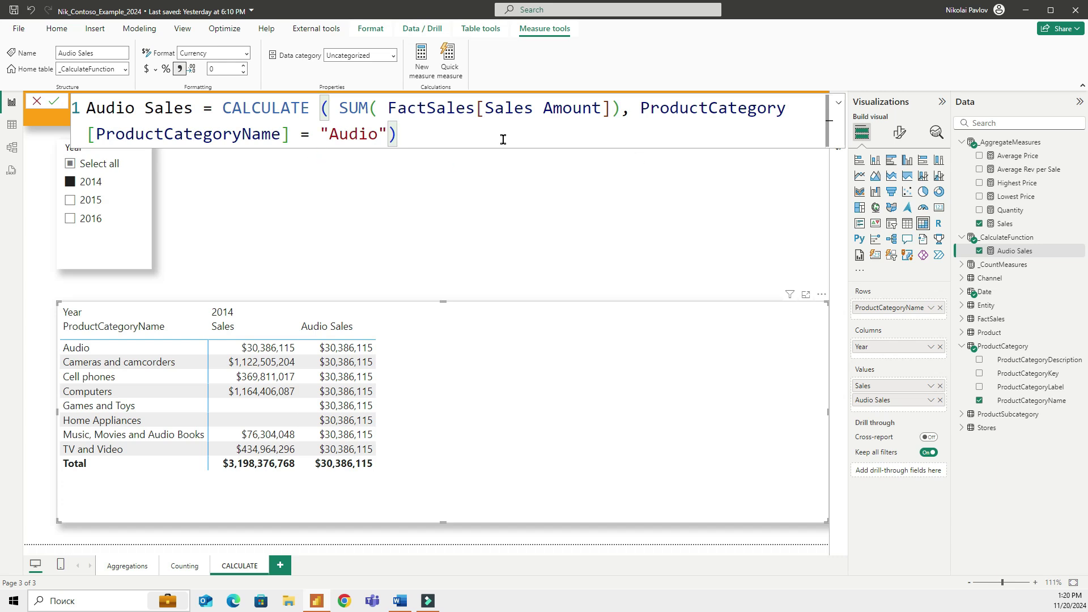
{"action": "left_click", "coordinate": [933, 408]}
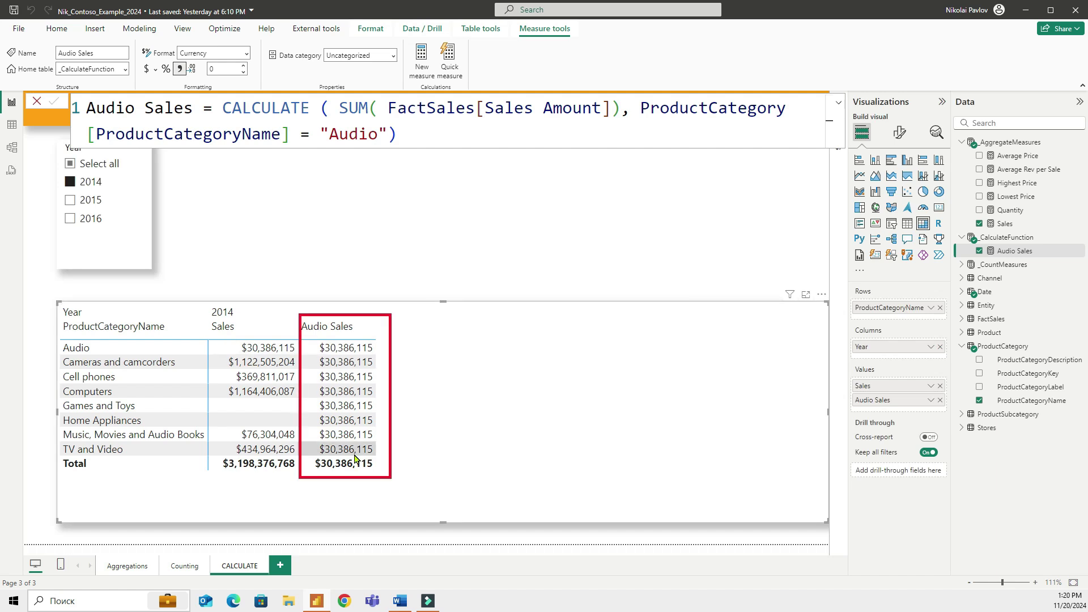
Change the measure's category filter from "Audio" to "Computers"
{"action": "left_click", "coordinate": [330, 135]}
{"action": "key", "text": "shift+Right"}
{"action": "key", "text": "shift+Right"}
{"action": "key", "text": "shift+Right"}
{"action": "key", "text": "shift+Right"}
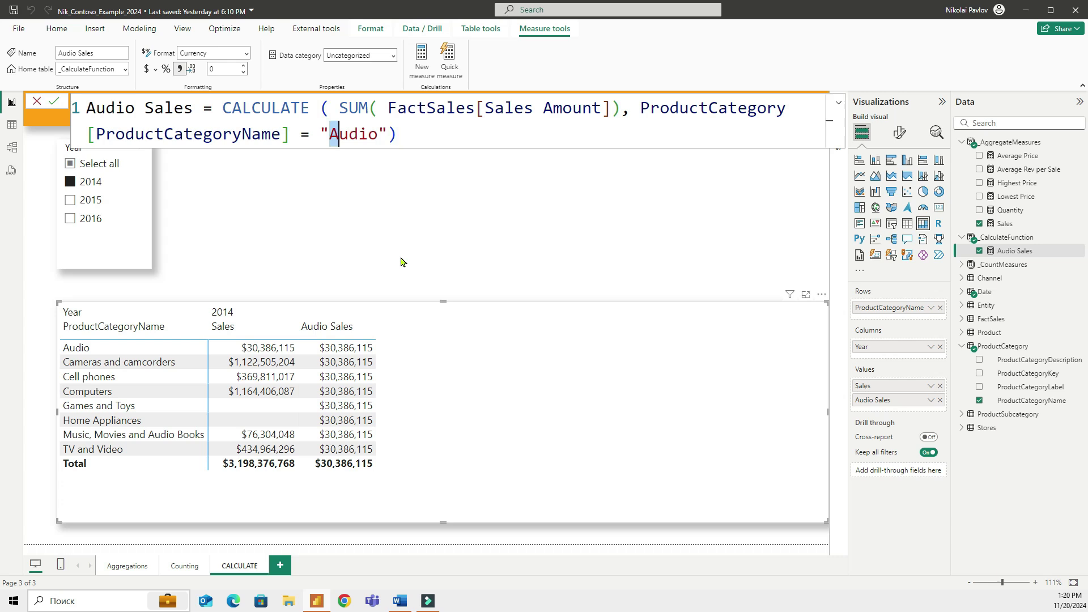
{"action": "key", "text": "shift+Right"}
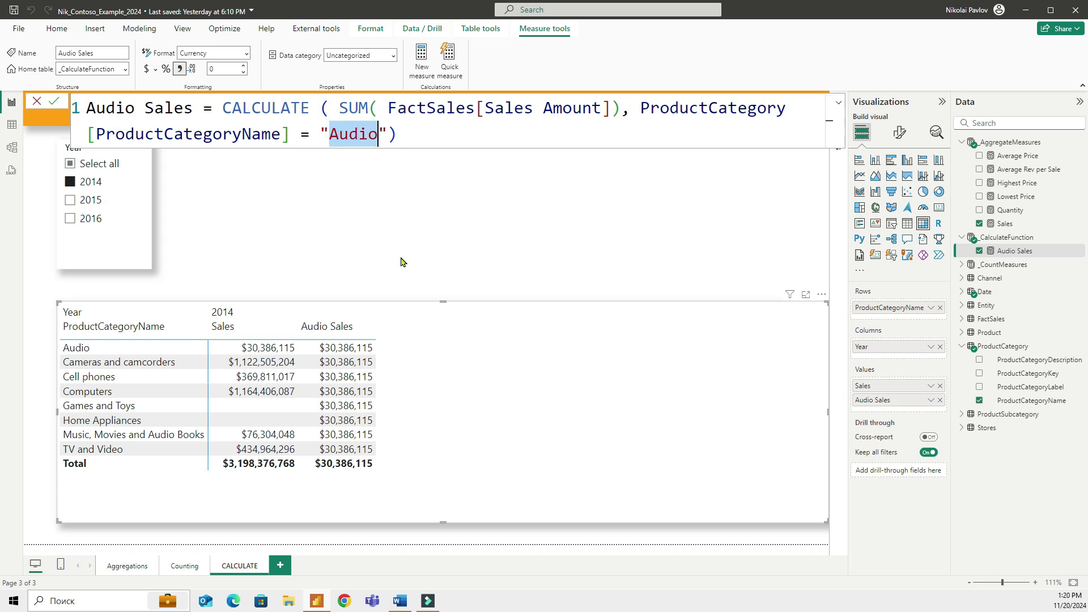
{"action": "type", "text": "Computers"}
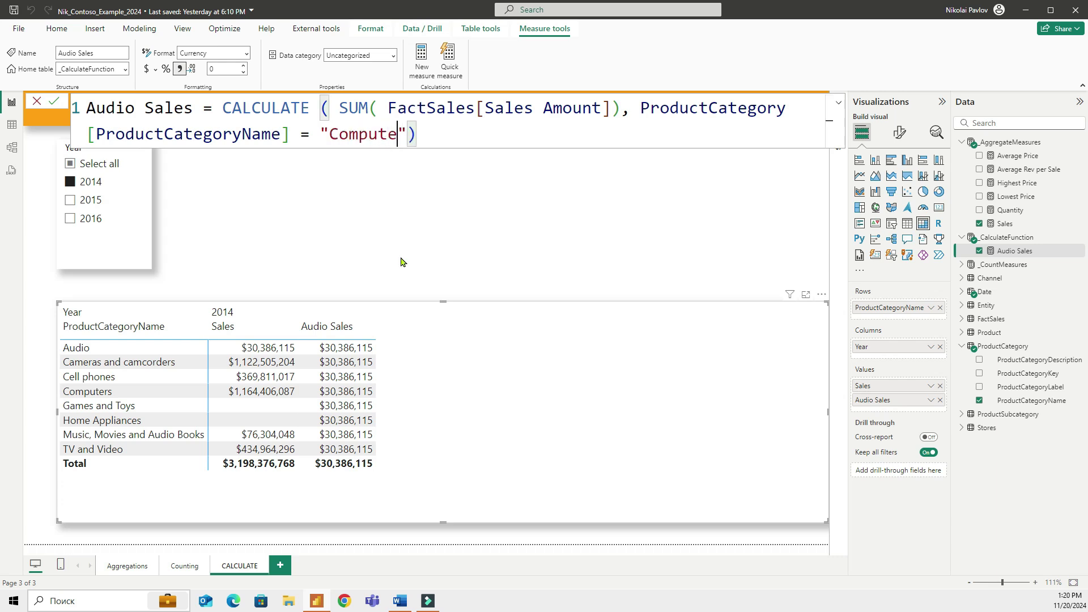
{"action": "key", "text": "Return"}
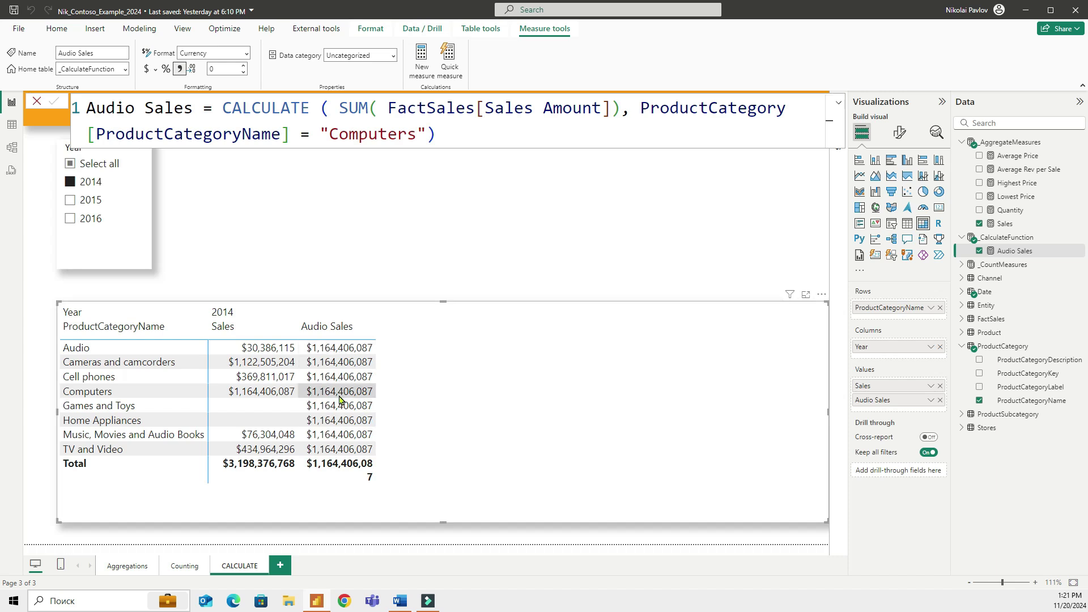
Rename the measure to Computer Sales and select its SUM(FactSales[Sales Amount]) expression
{"action": "left_click", "coordinate": [136, 108]}
{"action": "left_click_drag", "start_coordinate": [135, 108], "coordinate": [67, 105]}
{"action": "type", "text": "Comp"}
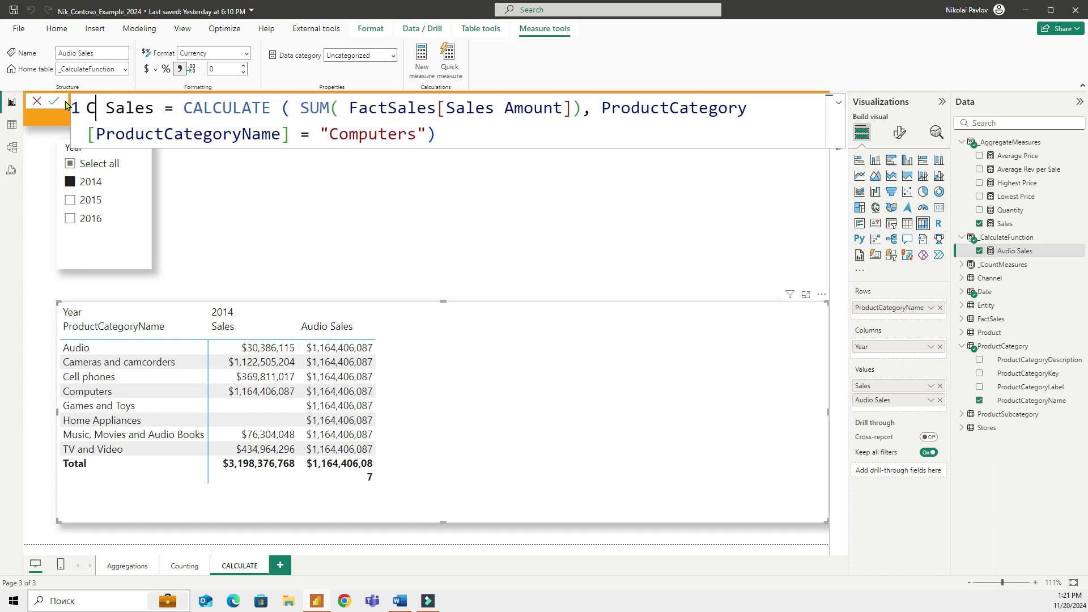
{"action": "type", "text": "uter"}
{"action": "key", "text": "Return"}
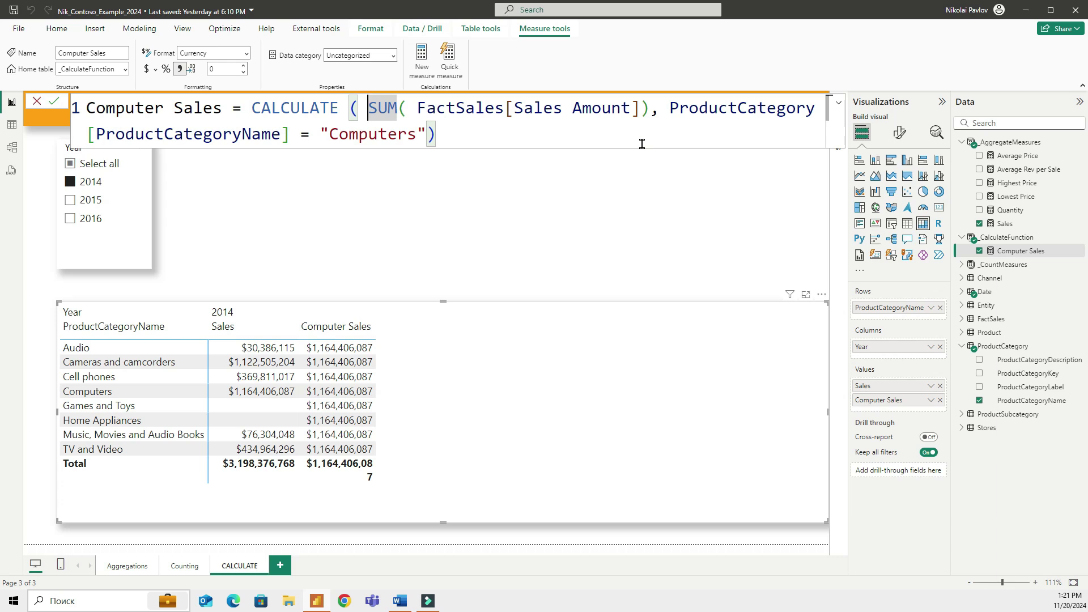
{"action": "key", "text": "shift+Right"}
{"action": "key", "text": "shift+Right"}
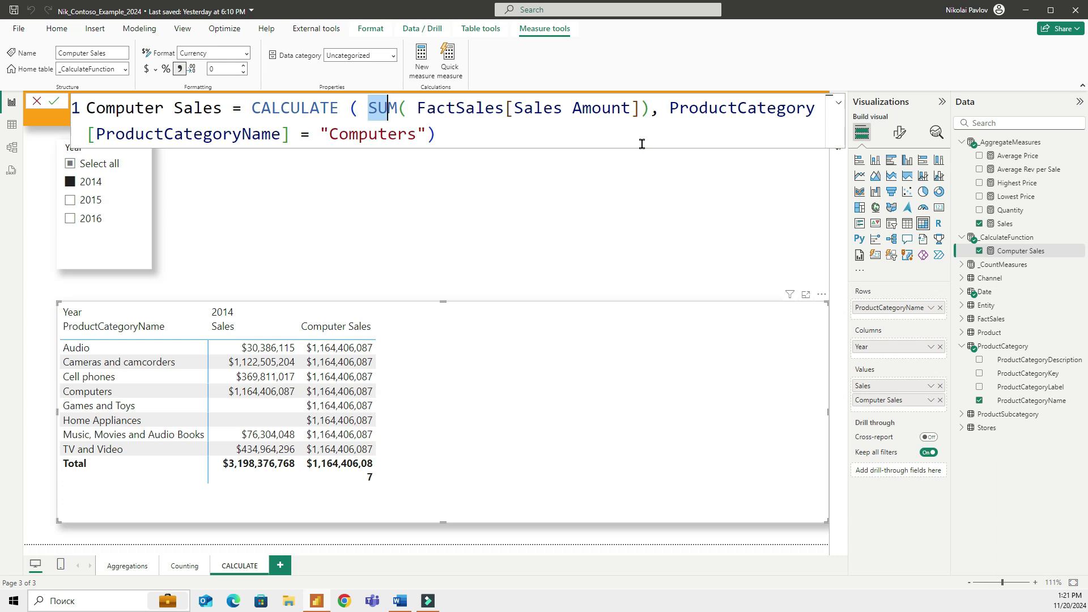
{"action": "key", "text": "shift+Right"}
{"action": "key", "text": "shift+Right"}
{"action": "key", "text": "shift+Right"}
{"action": "key", "text": "shift+Right"}
{"action": "key", "text": "shift+Right"}
{"action": "key", "text": "shift+Right"}
{"action": "key", "text": "shift+Right"}
{"action": "key", "text": "shift+Right"}
{"action": "key", "text": "shift+Right"}
{"action": "key", "text": "shift+Right"}
{"action": "key", "text": "shift+Right"}
{"action": "key", "text": "shift+Right"}
{"action": "key", "text": "shift+Right"}
{"action": "key", "text": "shift+Right"}
{"action": "key", "text": "shift+Right"}
{"action": "key", "text": "shift+Right"}
{"action": "key", "text": "shift+Right"}
{"action": "key", "text": "shift+Right"}
{"action": "key", "text": "shift+Right"}
{"action": "key", "text": "shift+Right"}
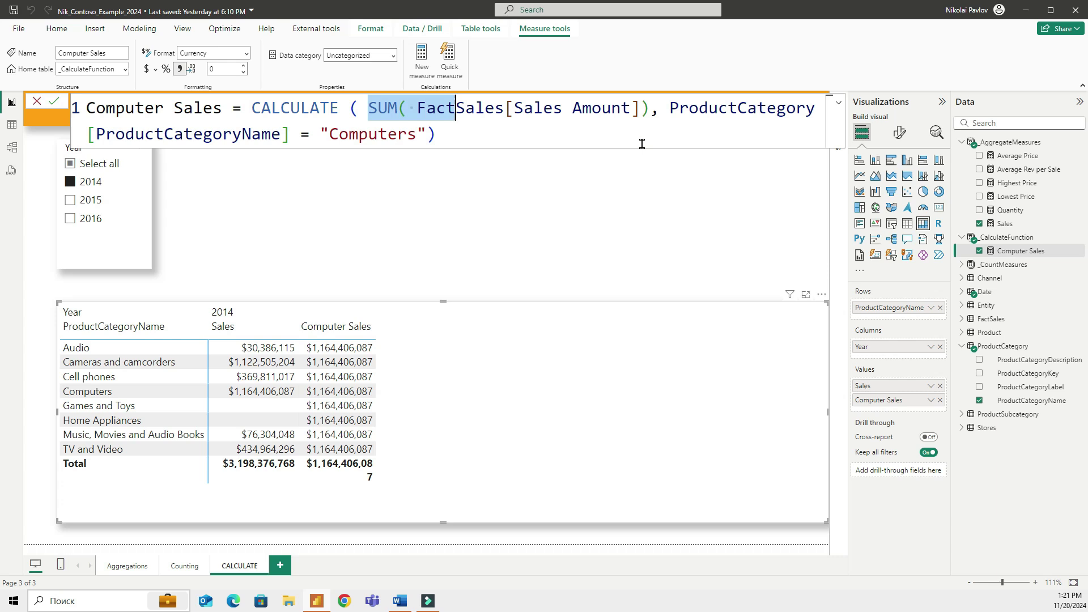
{"action": "key", "text": "shift+Right"}
{"action": "key", "text": "shift+Right"}
{"action": "key", "text": "shift+Right"}
{"action": "key", "text": "shift+Right"}
{"action": "key", "text": "shift+Right"}
{"action": "key", "text": "shift+Right"}
{"action": "key", "text": "shift+Right"}
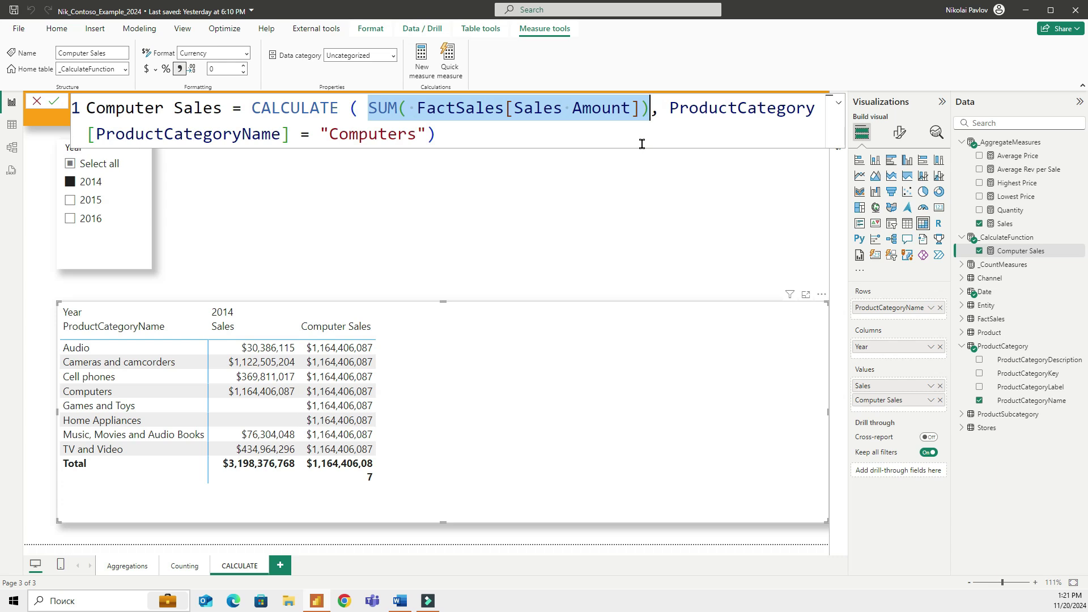
Replace the SUM expression in Computer Sales with the [Sales] measure
{"action": "type", "text": "sales"}
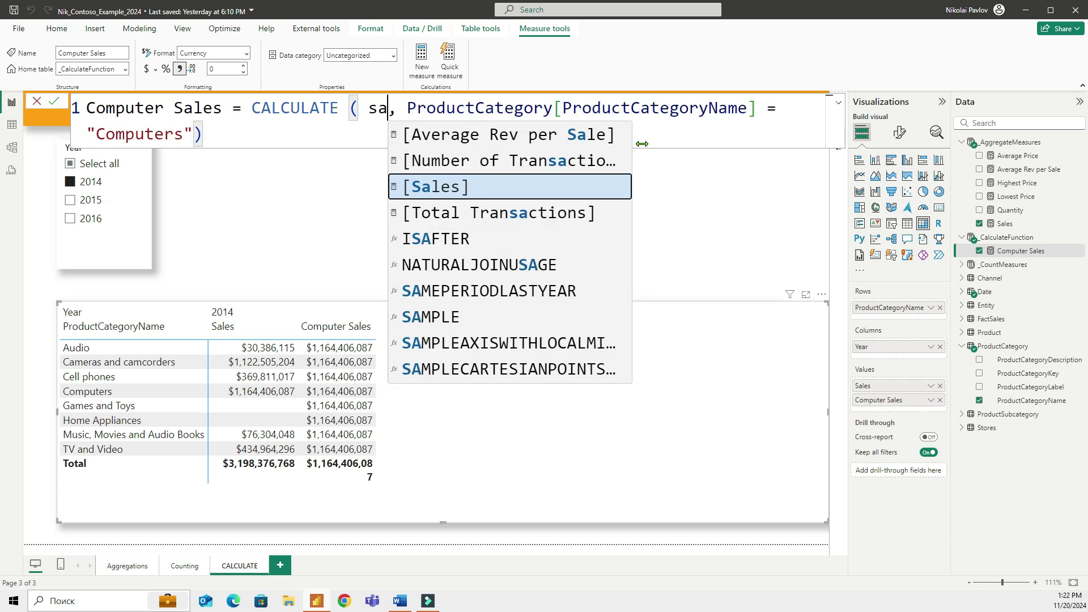
{"action": "left_click", "coordinate": [642, 149]}
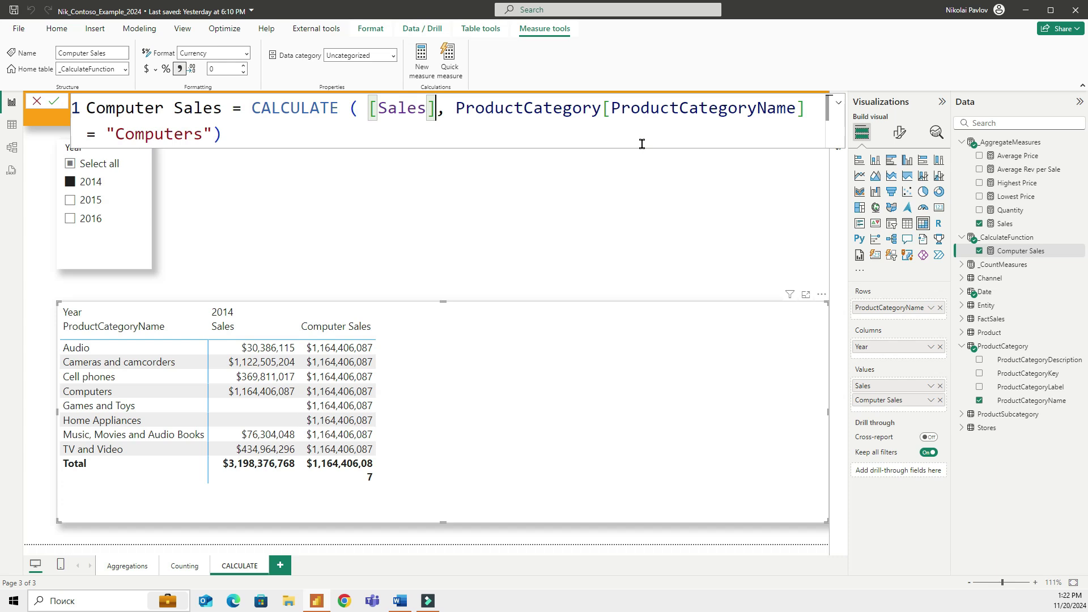
{"action": "key", "text": "Return"}
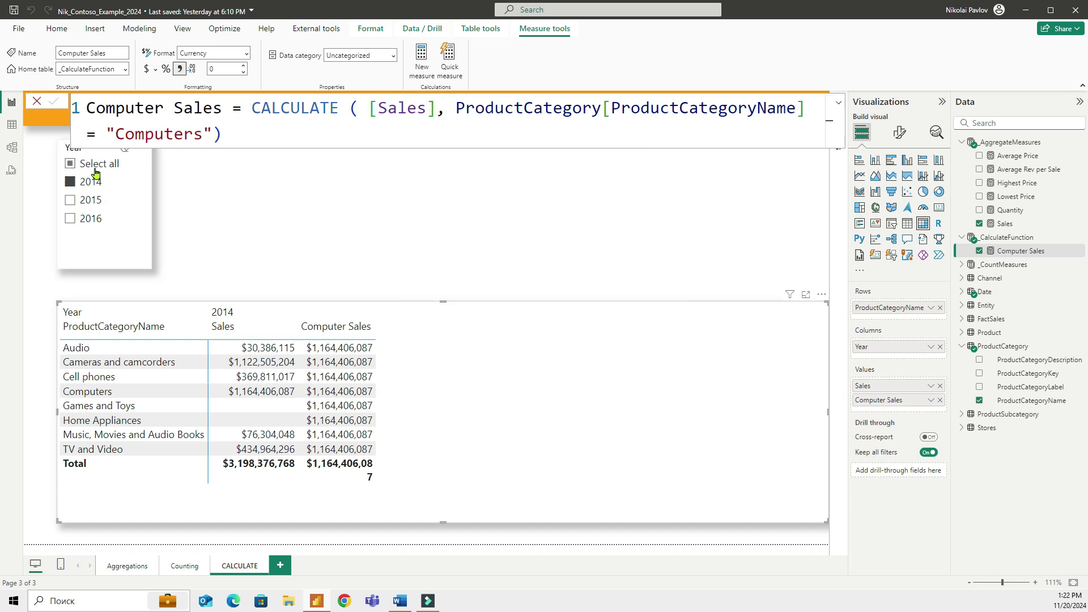
Add a 'Date'[Year] = 2015 filter to the Computer Sales formula
{"action": "left_click", "coordinate": [215, 134]}
{"action": "type", "text": ","}
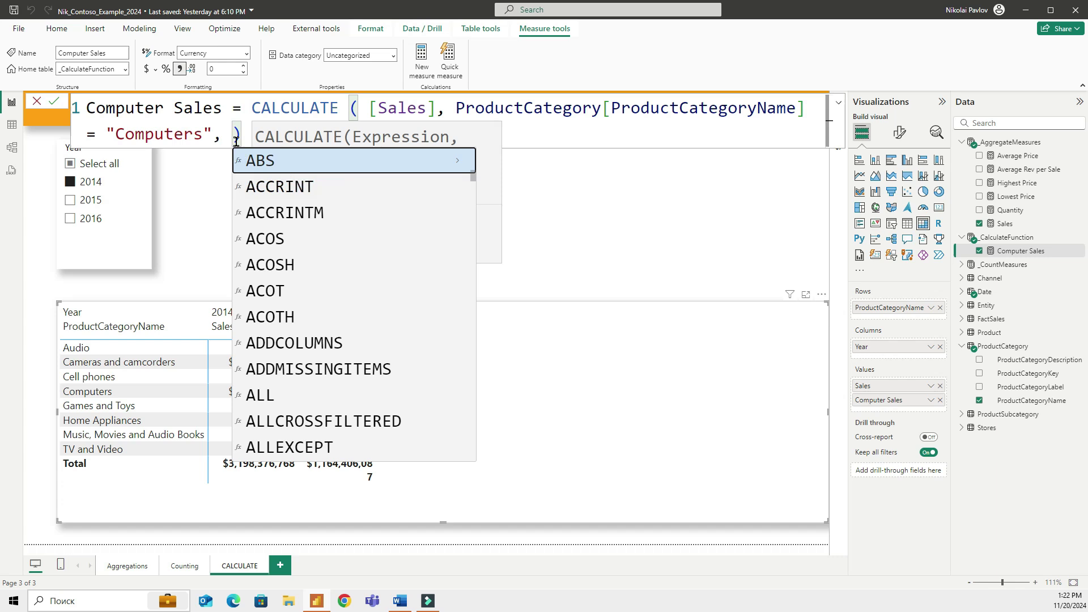
{"action": "key", "text": "Escape"}
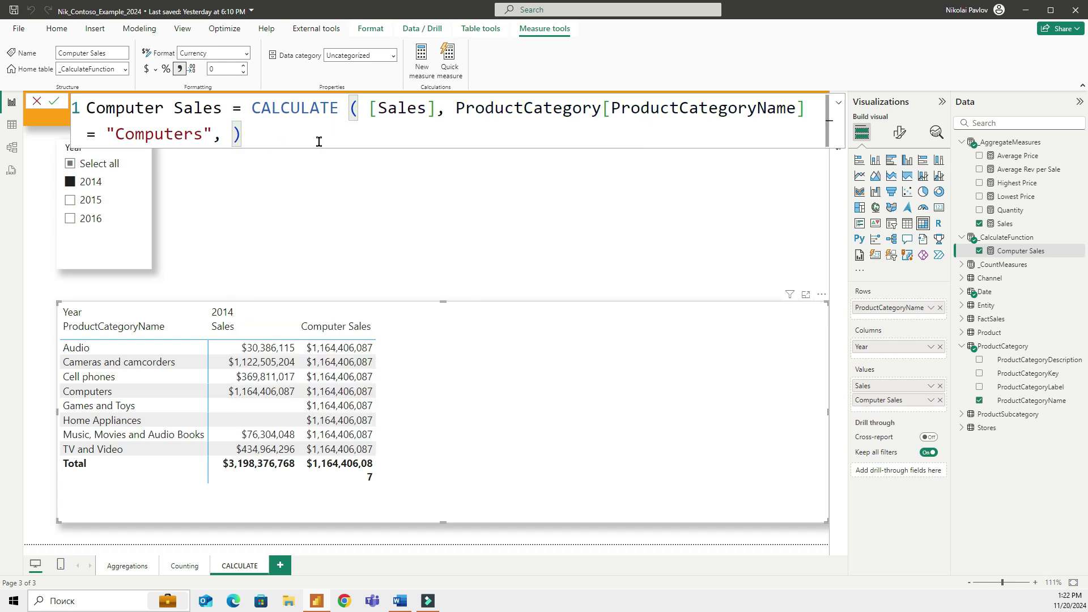
{"action": "type", "text": "Year"}
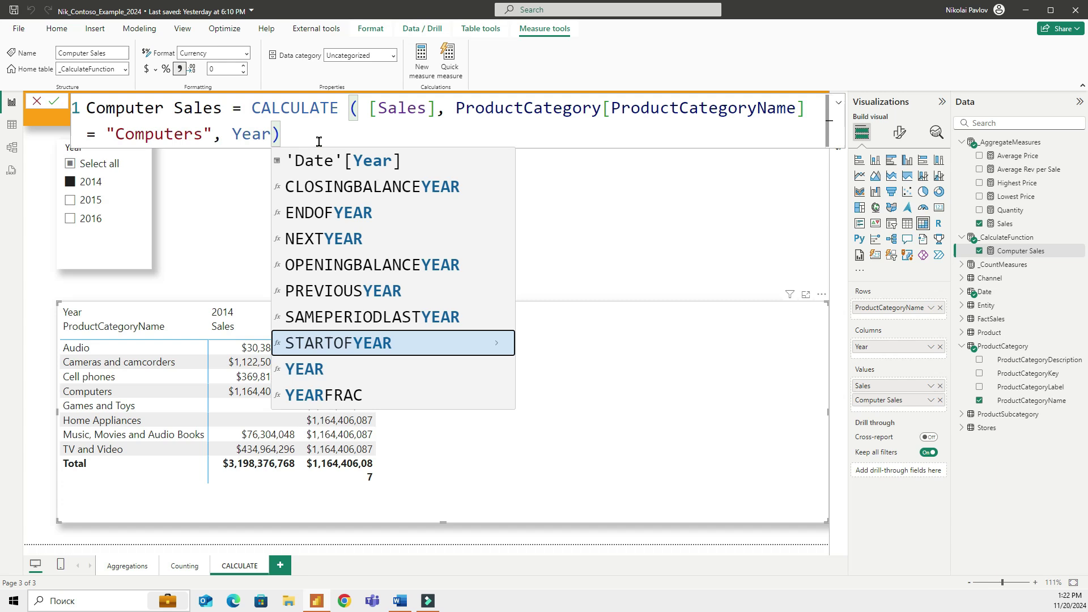
{"action": "key", "text": "Up"}
{"action": "key", "text": "Up"}
{"action": "key", "text": "Up"}
{"action": "key", "text": "Up"}
{"action": "key", "text": "Up"}
{"action": "key", "text": "Up"}
{"action": "key", "text": "Tab"}
{"action": "type", "text": "="}
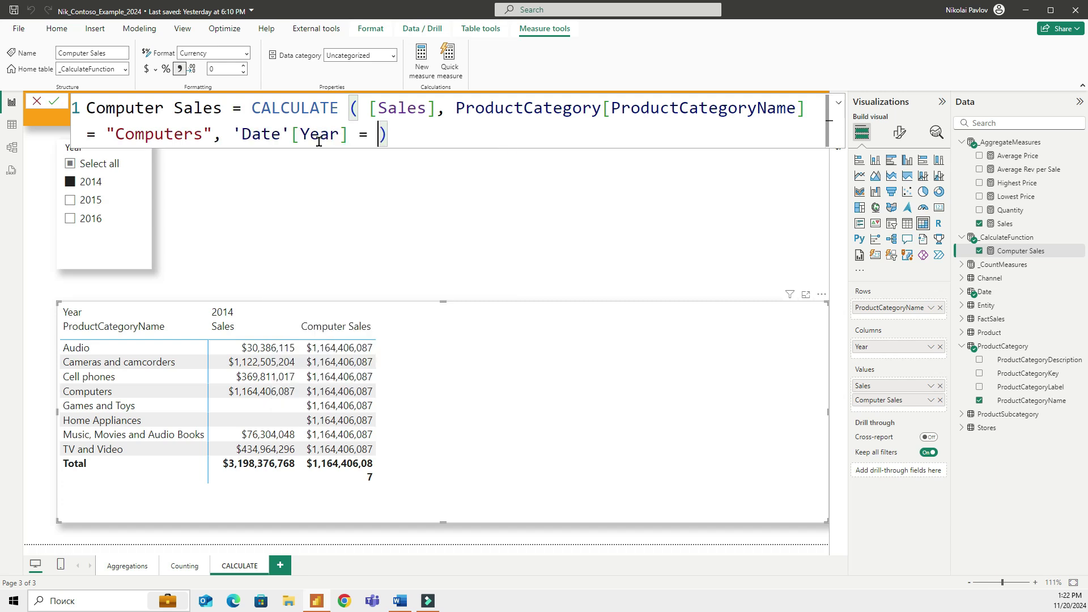
{"action": "type", "text": " 2015"}
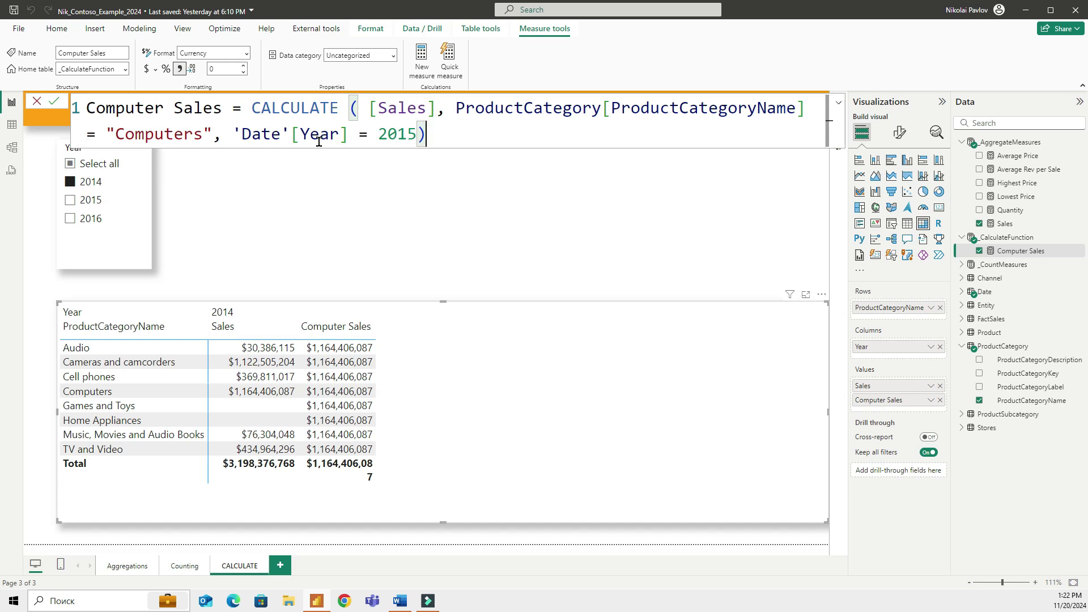
{"action": "key", "text": "Return"}
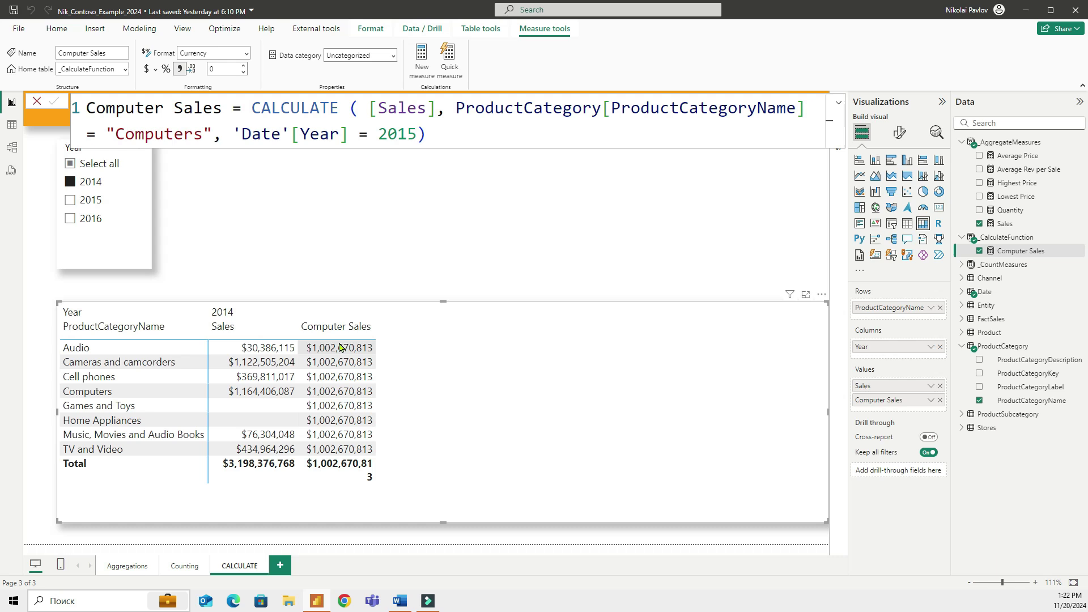
Include all years in the Year slicer and select the Sales/Computer Sales matrix
{"action": "left_click", "coordinate": [100, 164]}
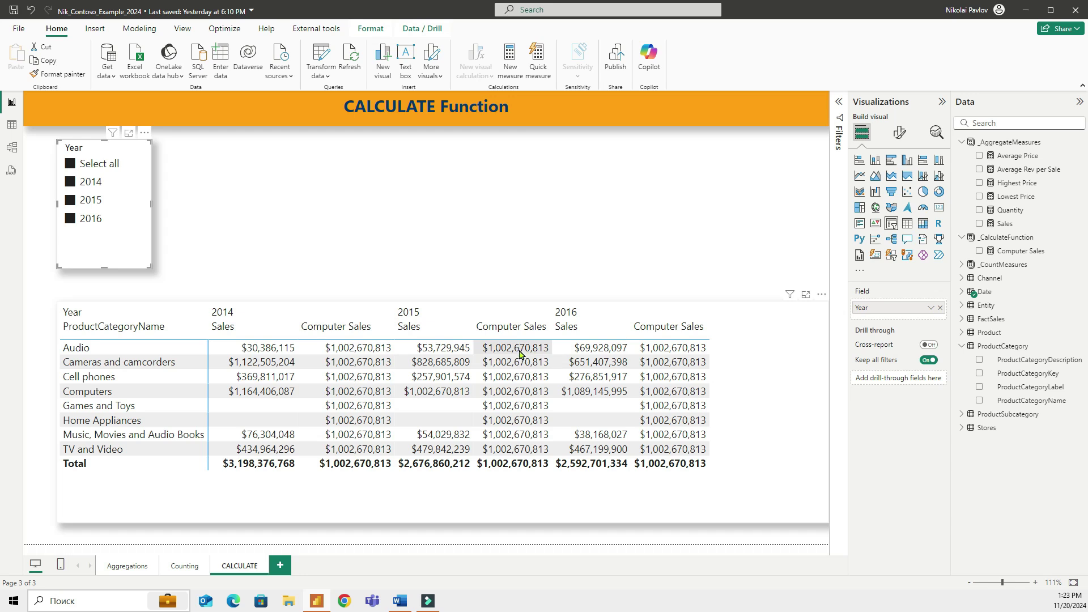
{"action": "left_click", "coordinate": [437, 501]}
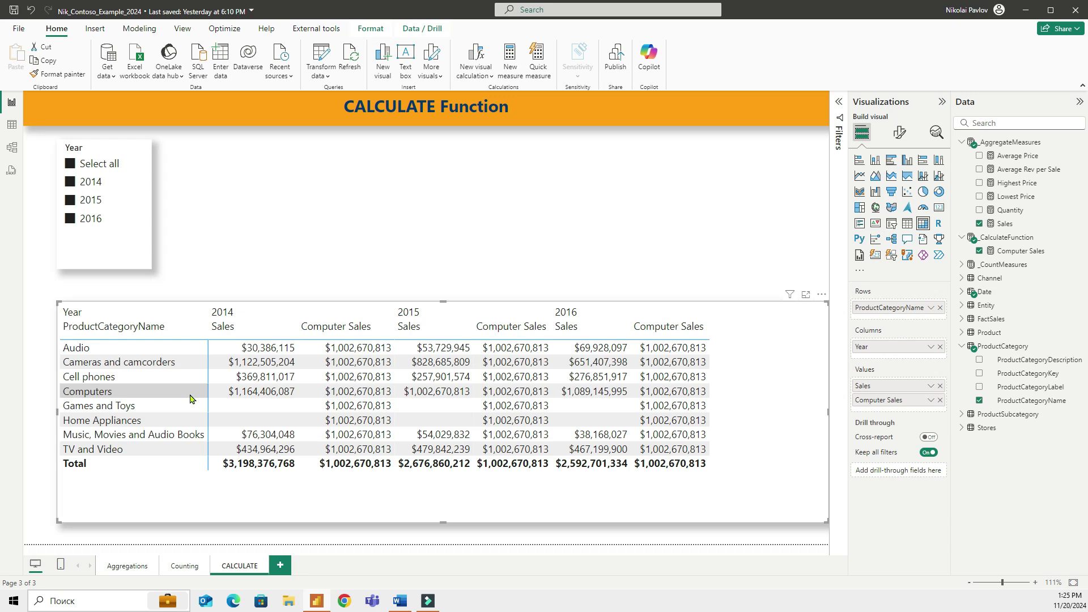
Limit the Year slicer to 2015 and select the _CalculateFunction table
{"action": "left_click", "coordinate": [91, 200]}
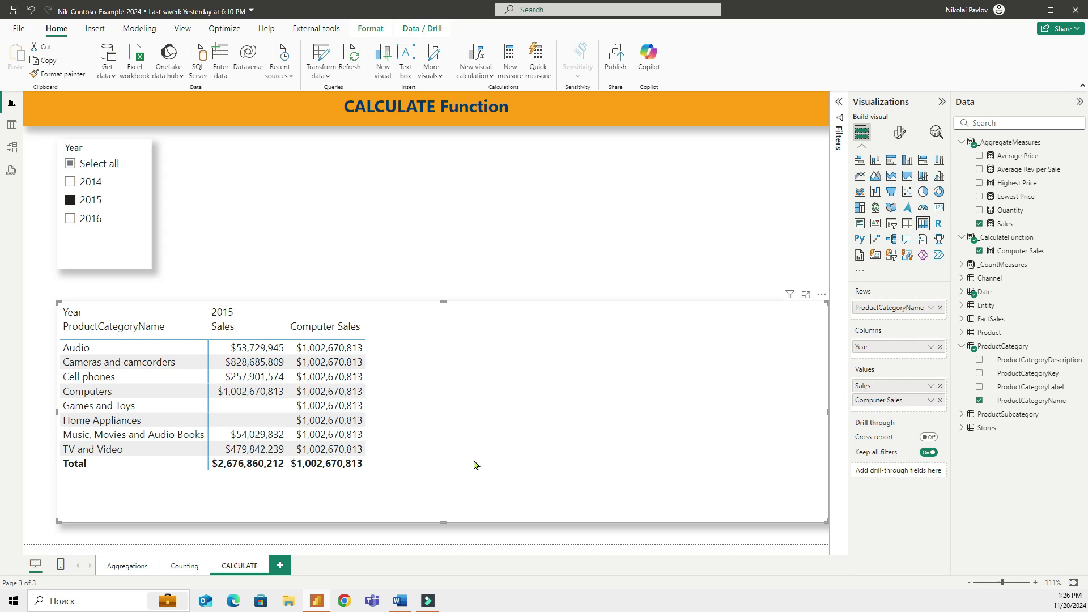
{"action": "left_click", "coordinate": [1015, 238]}
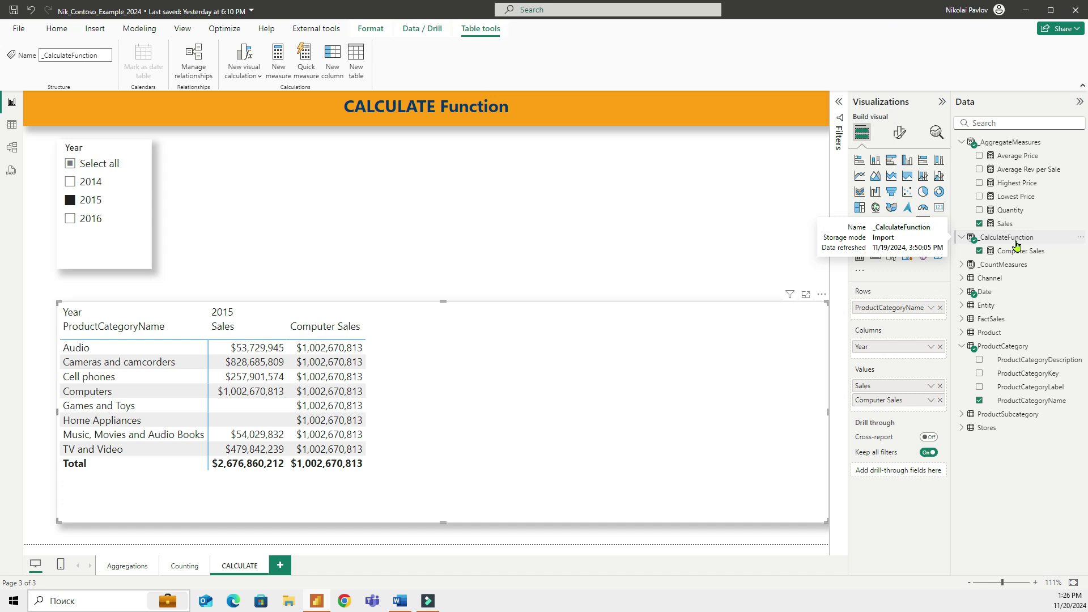
Create measure All Total Sales = CALCULATE([Sales], ALL(ProductCategory[ProductCategoryName]))
{"action": "left_click", "coordinate": [279, 55]}
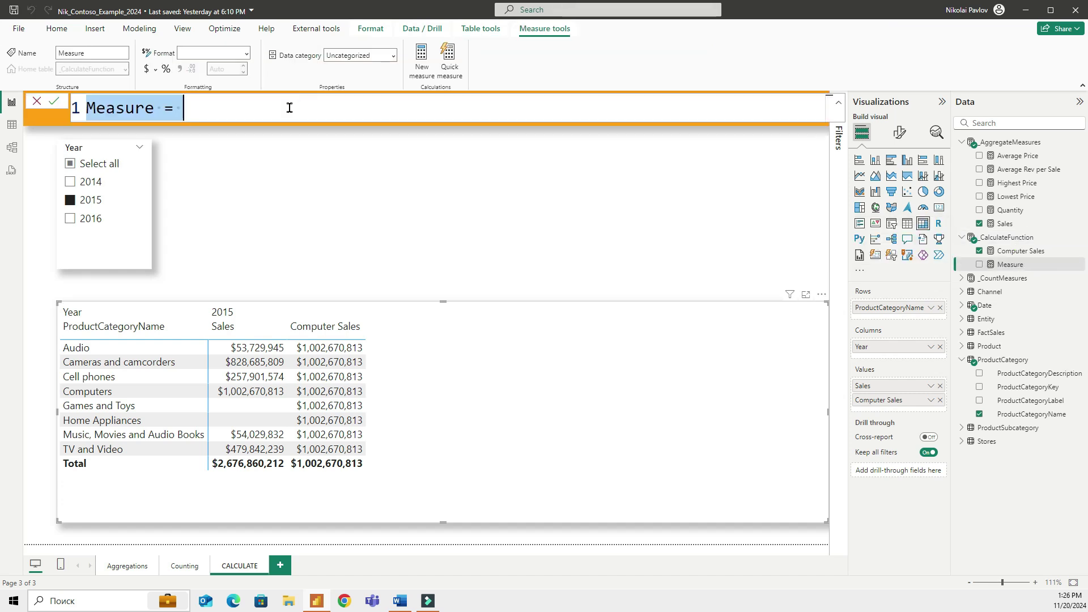
{"action": "type", "text": "All T"}
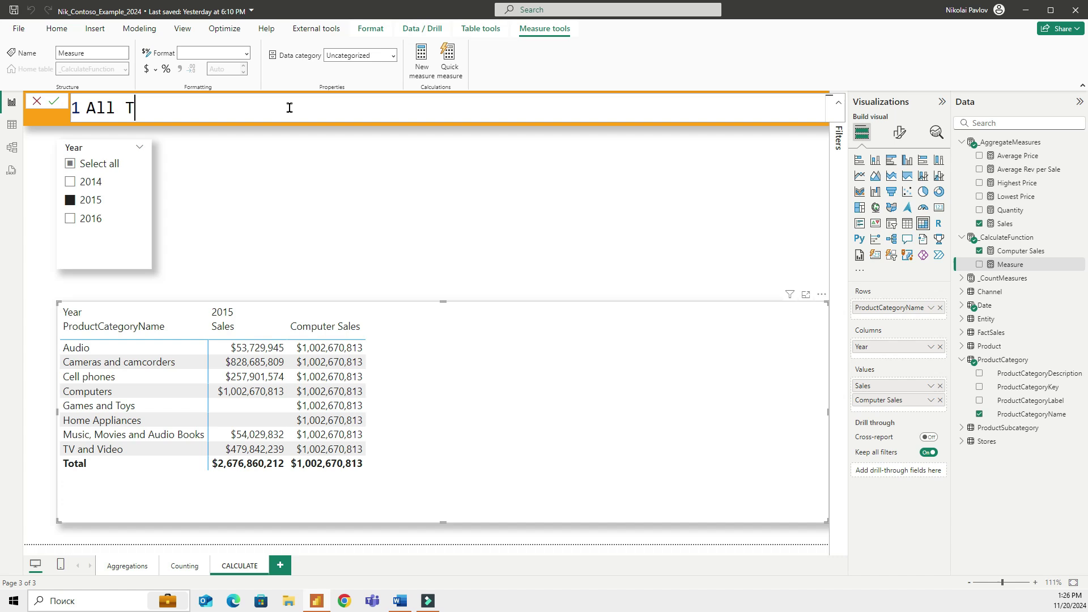
{"action": "type", "text": "otal Sales"}
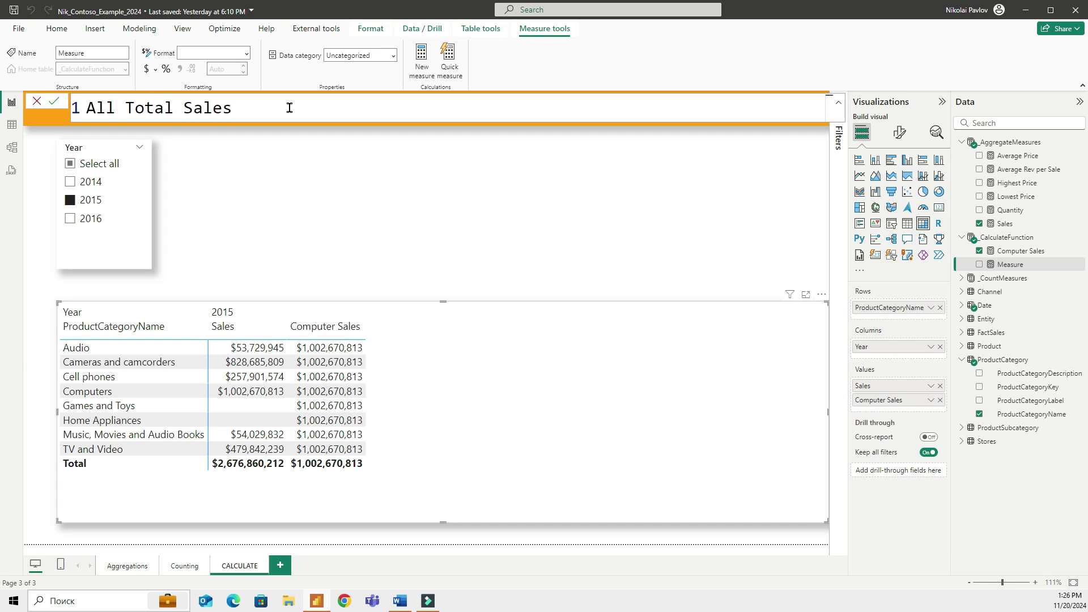
{"action": "type", "text": " = calc"}
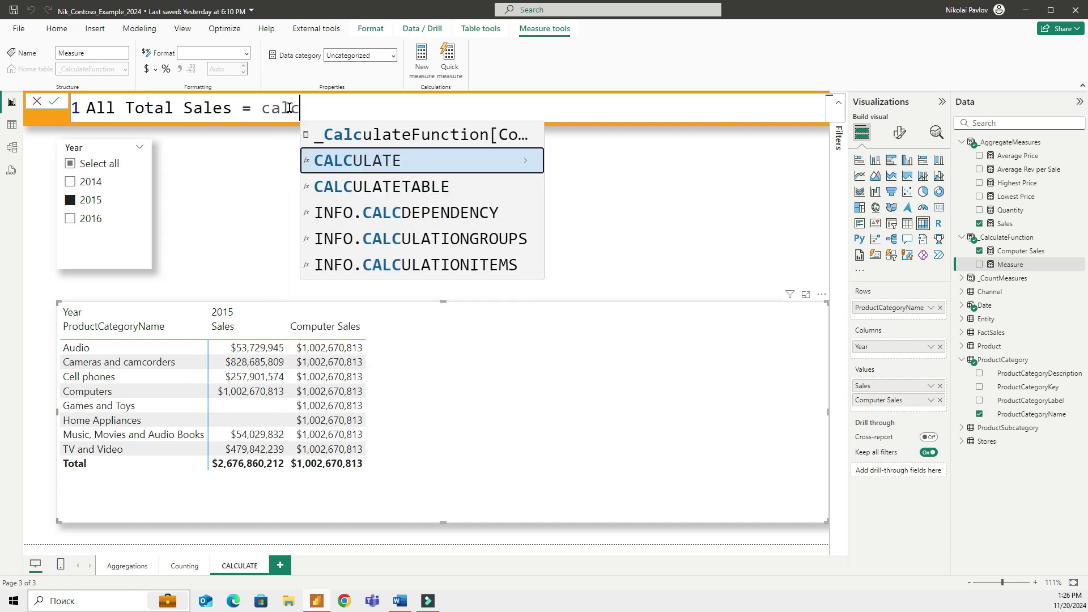
{"action": "key", "text": "Tab"}
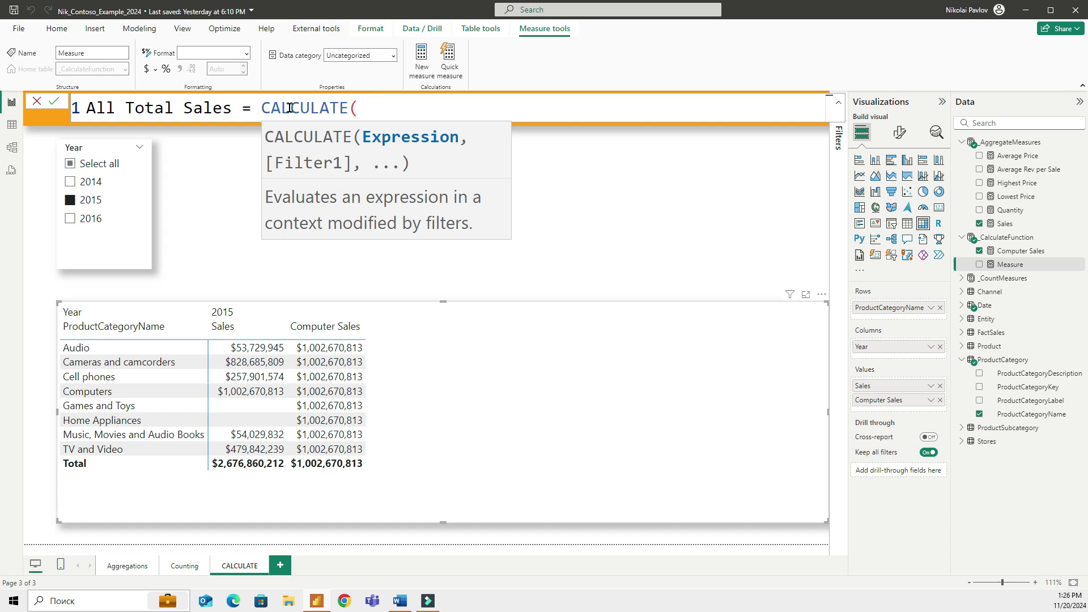
{"action": "type", "text": "total"}
{"action": "key", "text": "BackSpace"}
{"action": "key", "text": "BackSpace"}
{"action": "key", "text": "BackSpace"}
{"action": "key", "text": "BackSpace"}
{"action": "key", "text": "BackSpace"}
{"action": "type", "text": "sales"}
{"action": "key", "text": "Tab"}
{"action": "type", "text": ", "}
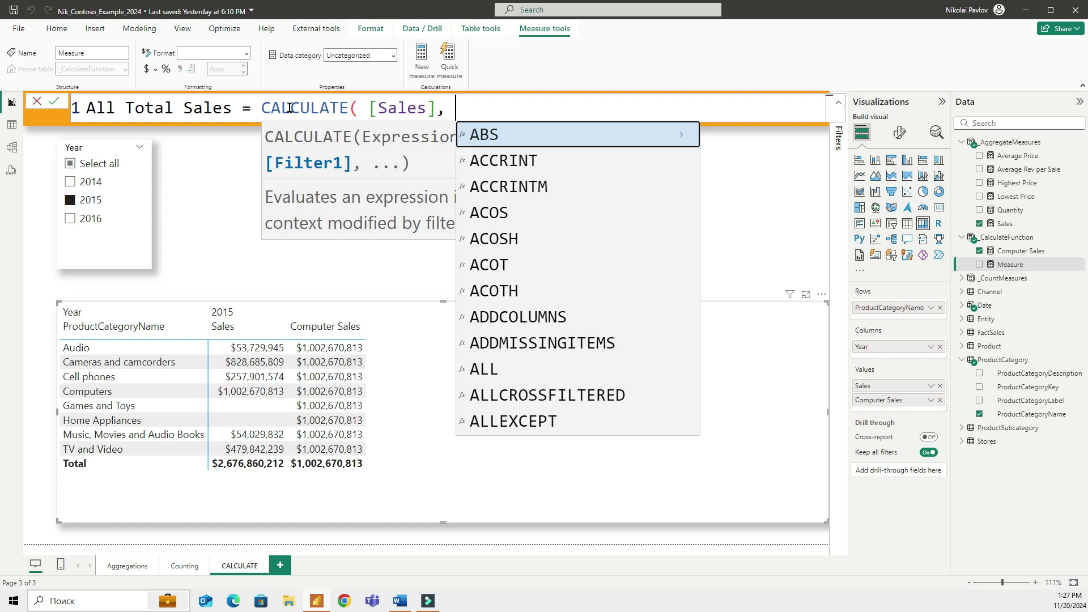
{"action": "type", "text": "ALL ("}
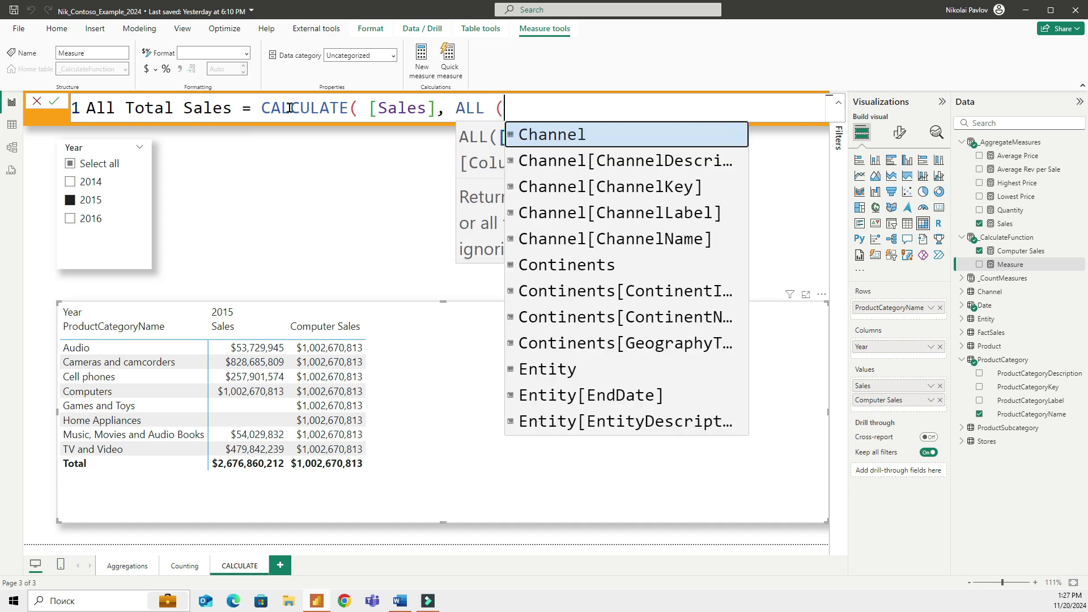
{"action": "type", "text": "productca"}
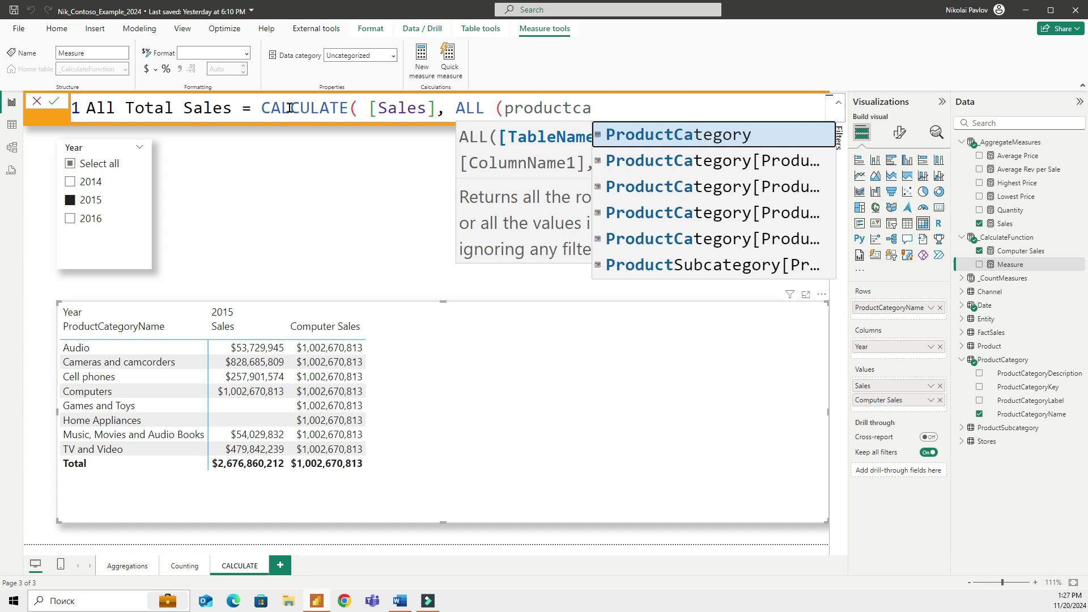
{"action": "key", "text": "Down"}
{"action": "key", "text": "Down"}
{"action": "key", "text": "Tab"}
{"action": "type", "text": "))"}
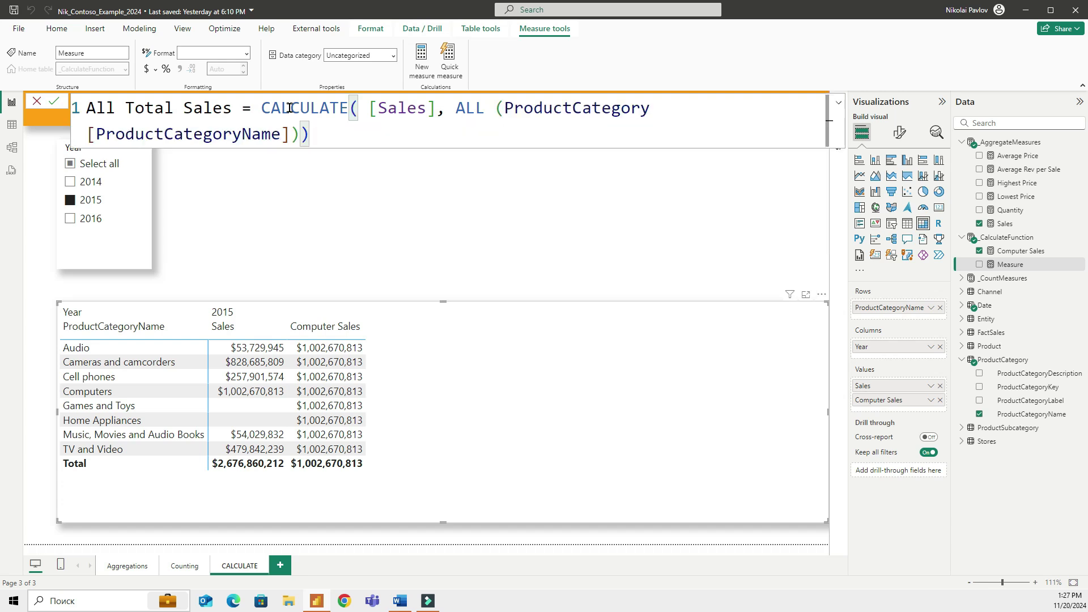
Review the ALL function in the formula and commit the All Total Sales measure
{"action": "left_click", "coordinate": [456, 107]}
{"action": "double_click", "coordinate": [459, 107]}
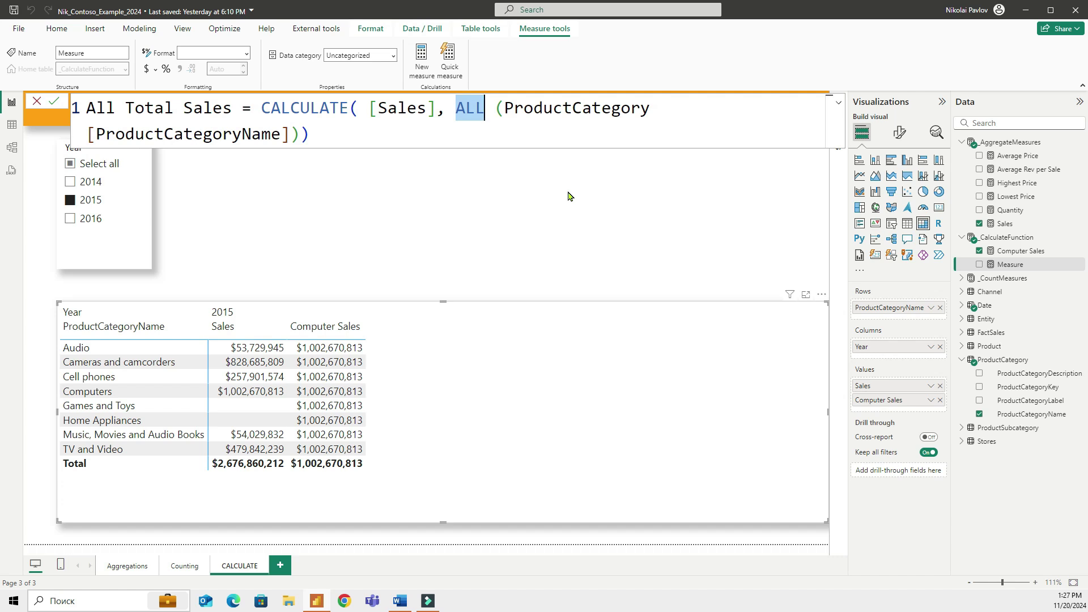
{"action": "key", "text": "ctrl+End"}
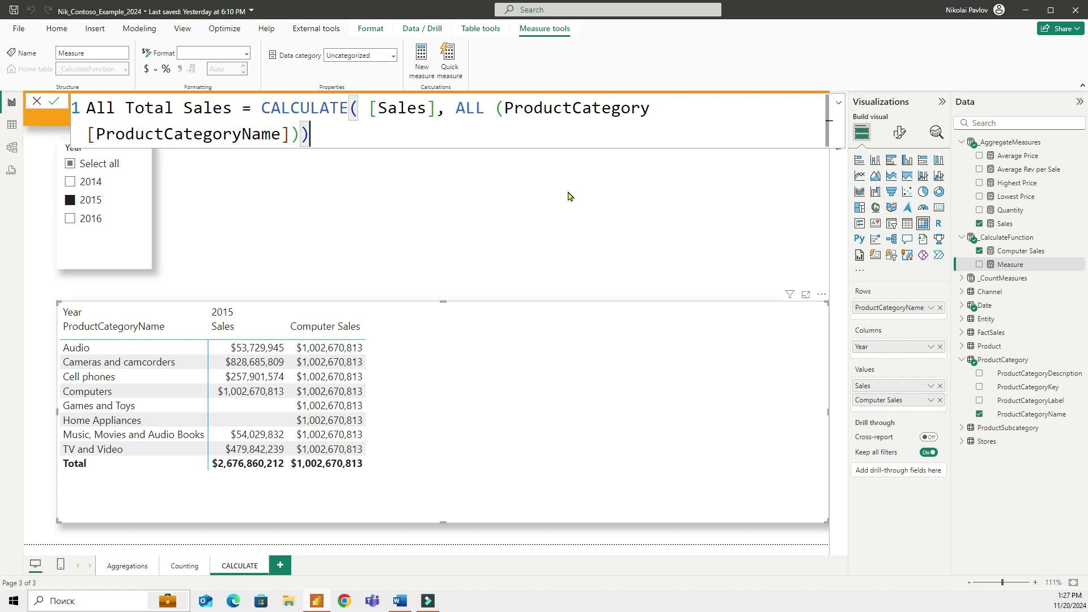
{"action": "key", "text": "Return"}
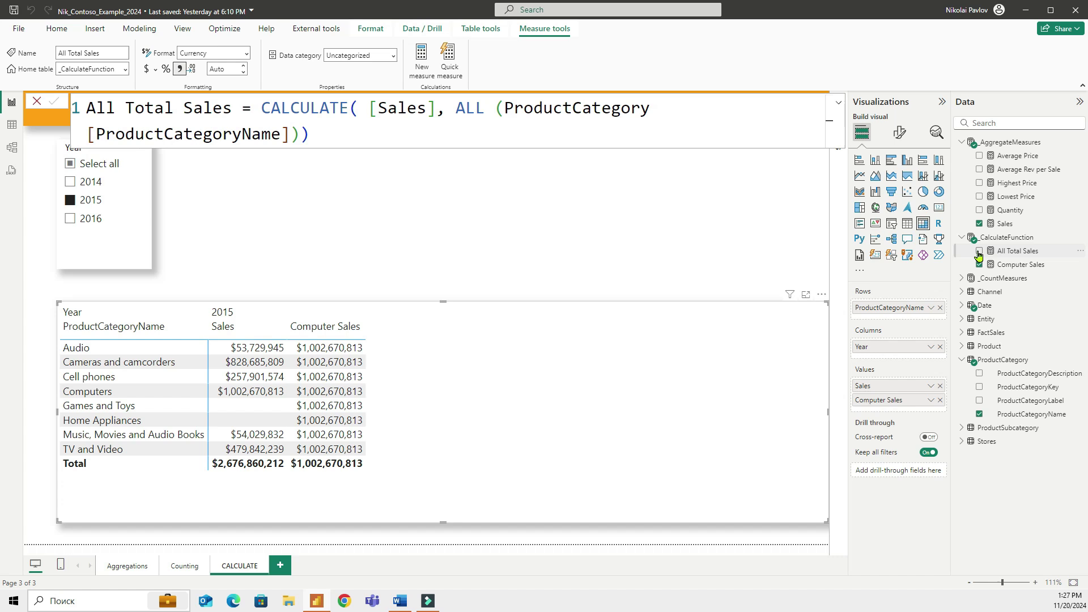
Swap Computer Sales for All Total Sales in the matrix and reselect _CalculateFunction
{"action": "left_click", "coordinate": [980, 251]}
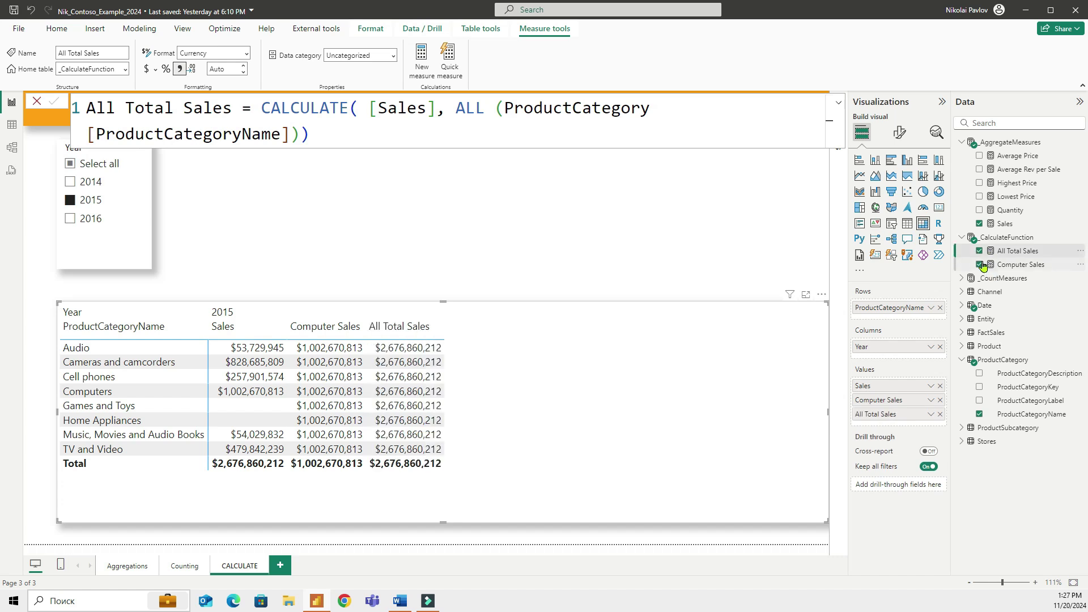
{"action": "left_click", "coordinate": [981, 264]}
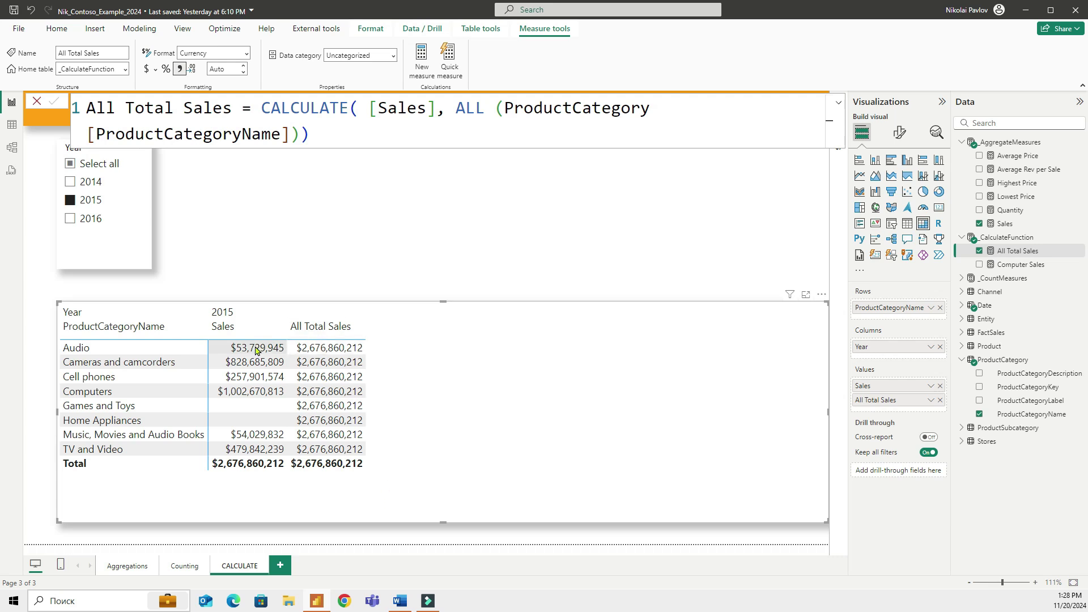
{"action": "left_click", "coordinate": [1009, 238]}
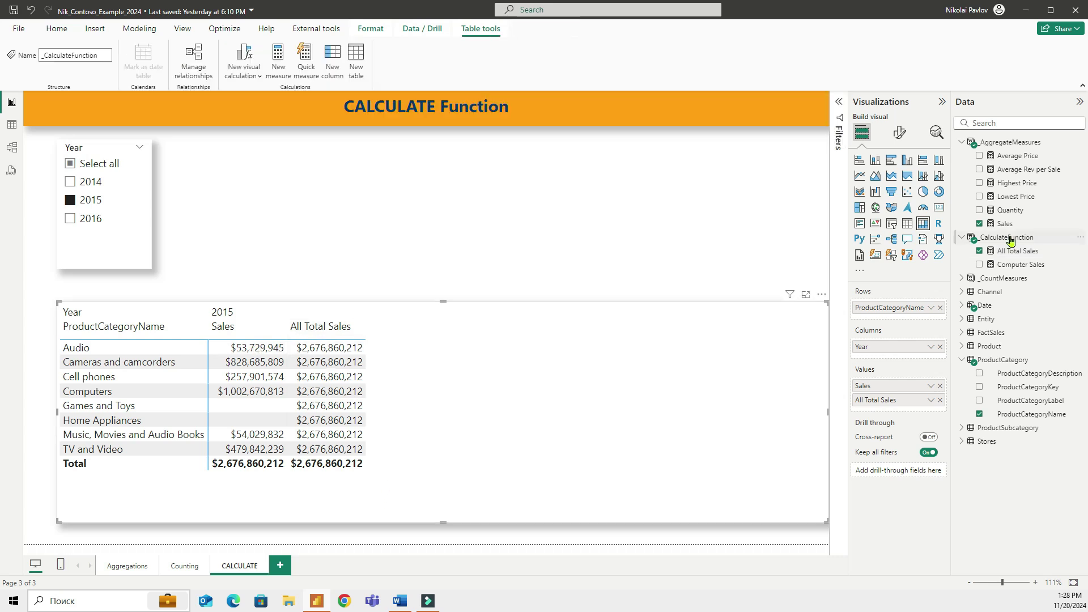
Create measure % of Sales = [Sales] / [All Total Sales]
{"action": "left_click", "coordinate": [278, 57]}
{"action": "key", "text": "ctrl+a"}
{"action": "type", "text": "%"}
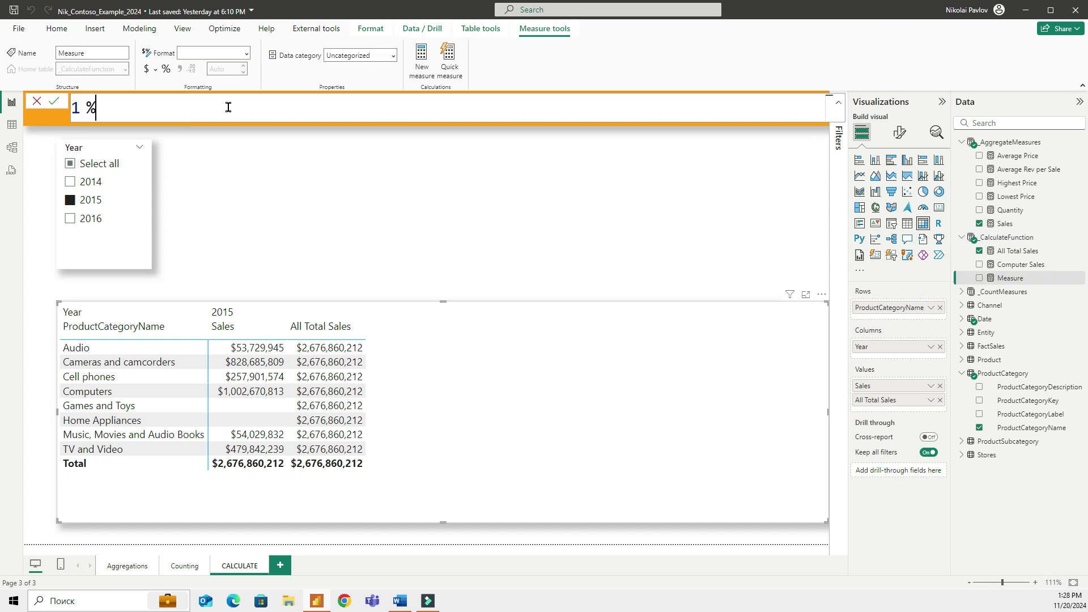
{"action": "type", "text": " of Sales = ["}
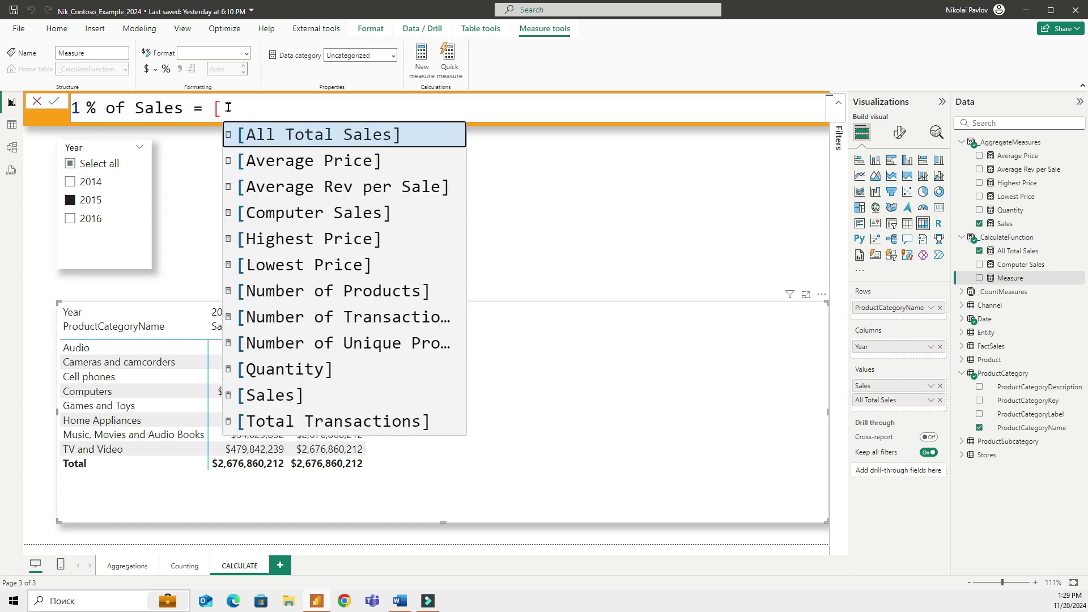
{"action": "type", "text": "Sales"}
{"action": "key", "text": "Tab"}
{"action": "type", "text": "/ "}
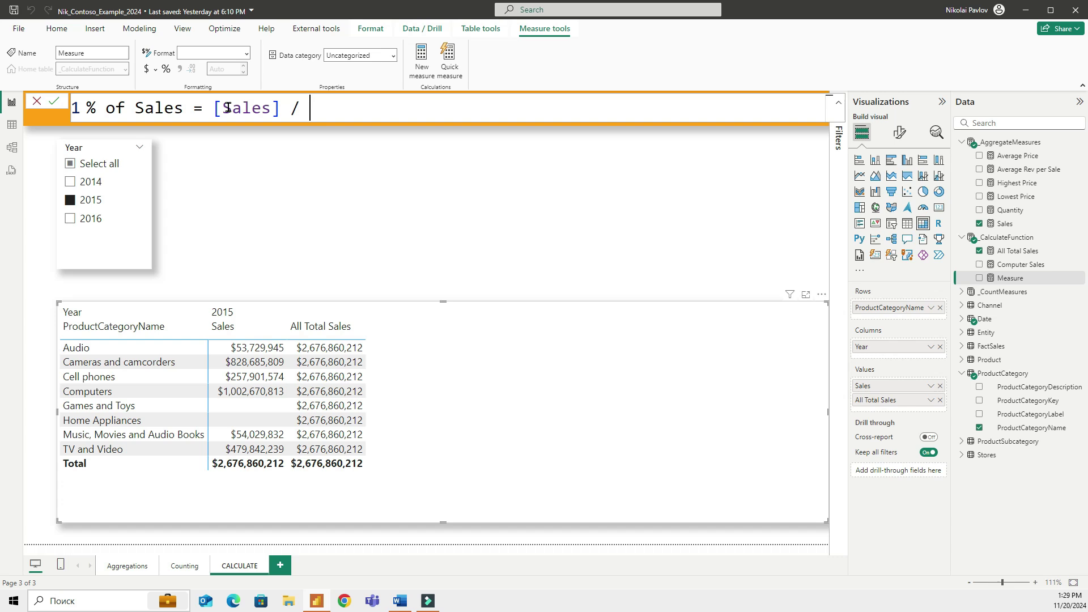
{"action": "type", "text": "All tot"}
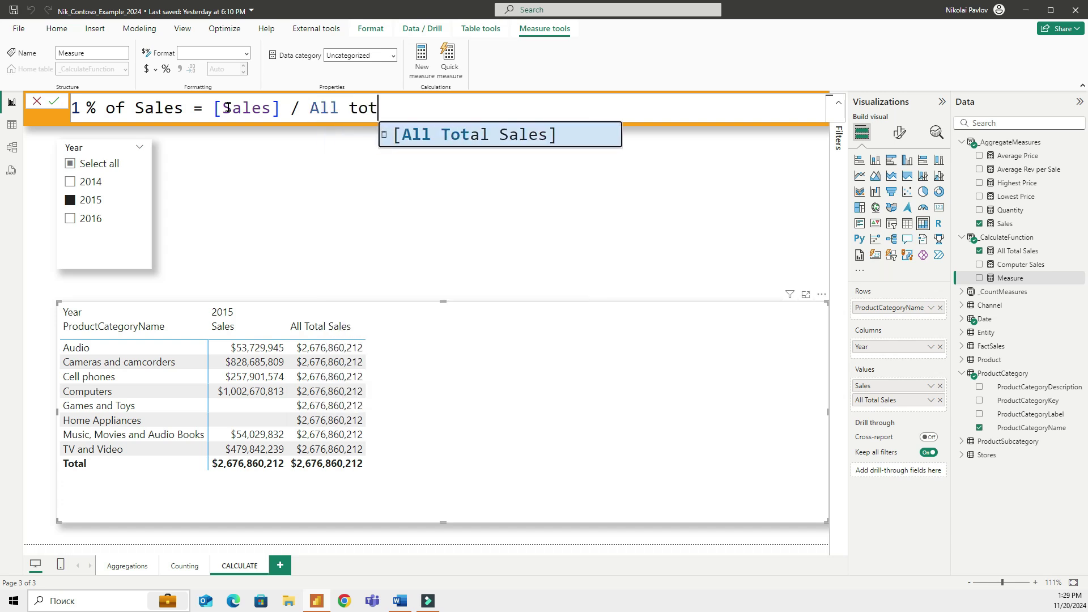
{"action": "key", "text": "Tab"}
{"action": "key", "text": "Return"}
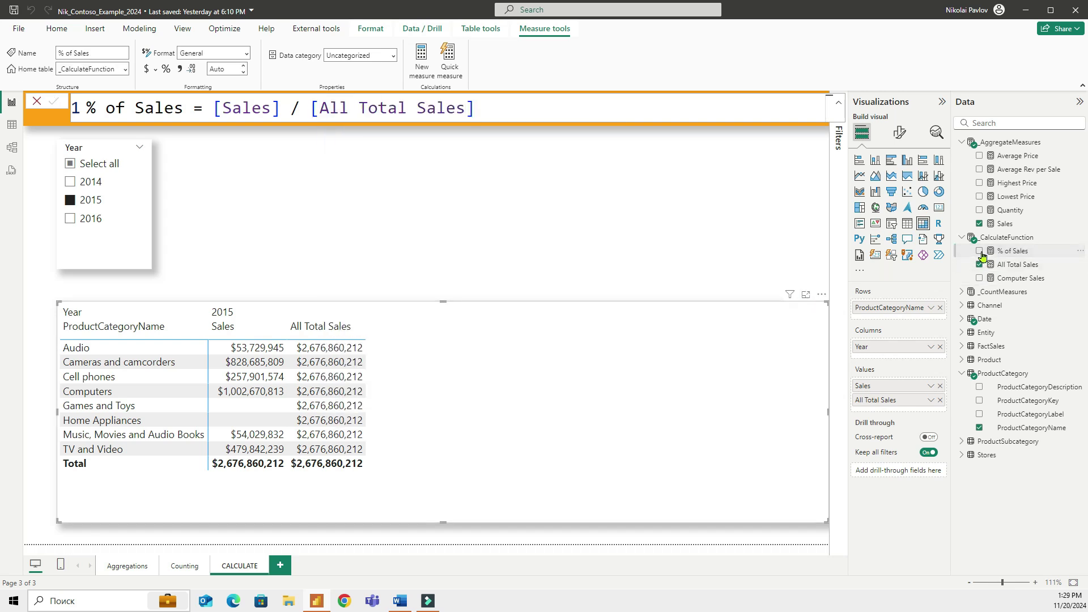
Show % of Sales in the matrix as a percentage, remove All Total Sales, widen Sales
{"action": "left_click", "coordinate": [980, 251]}
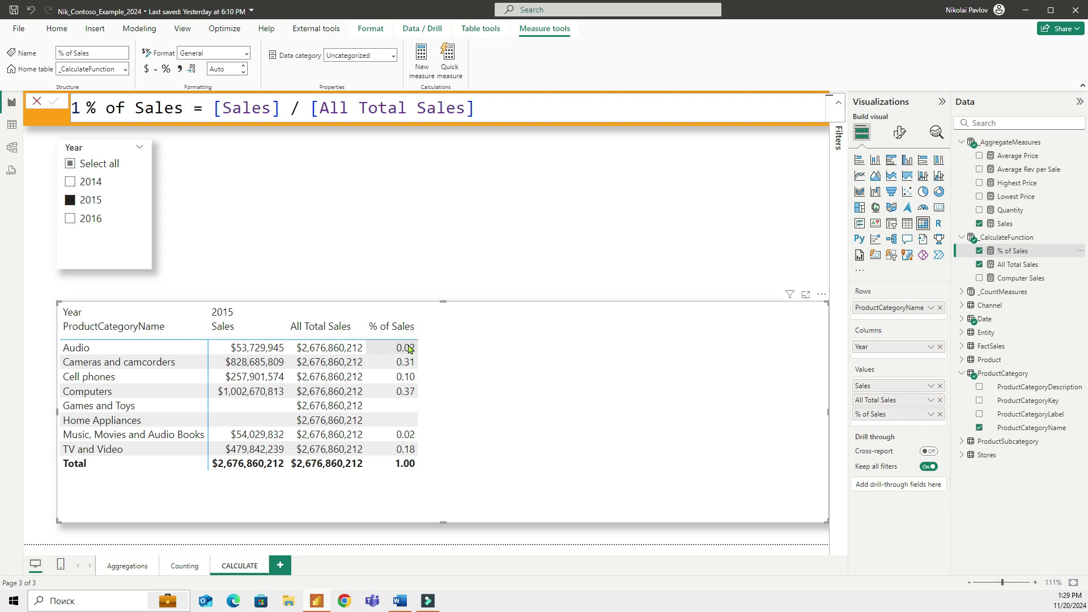
{"action": "left_click", "coordinate": [166, 73]}
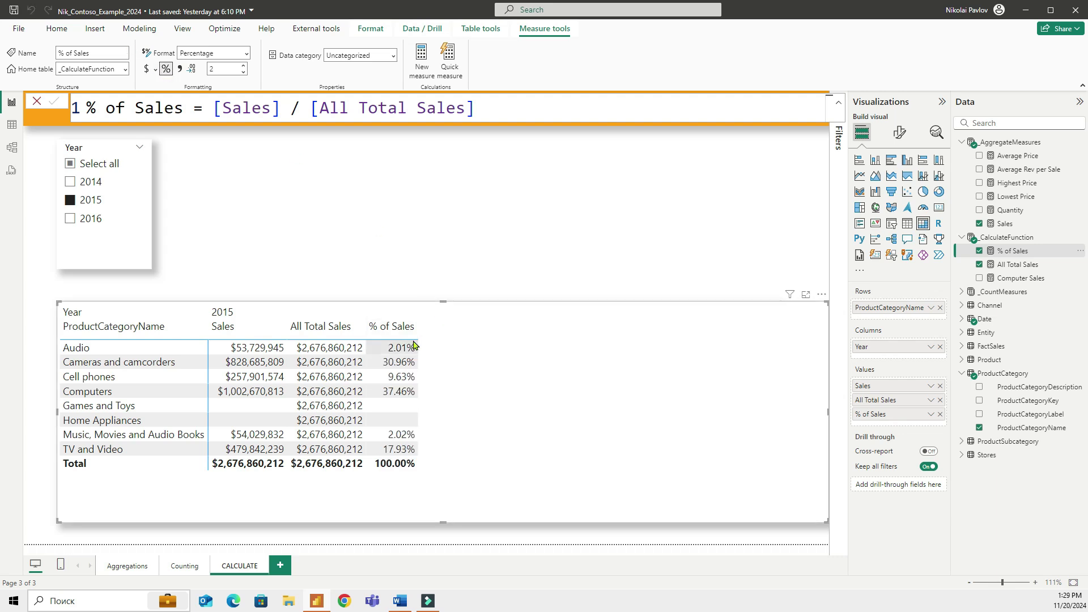
{"action": "left_click", "coordinate": [979, 265]}
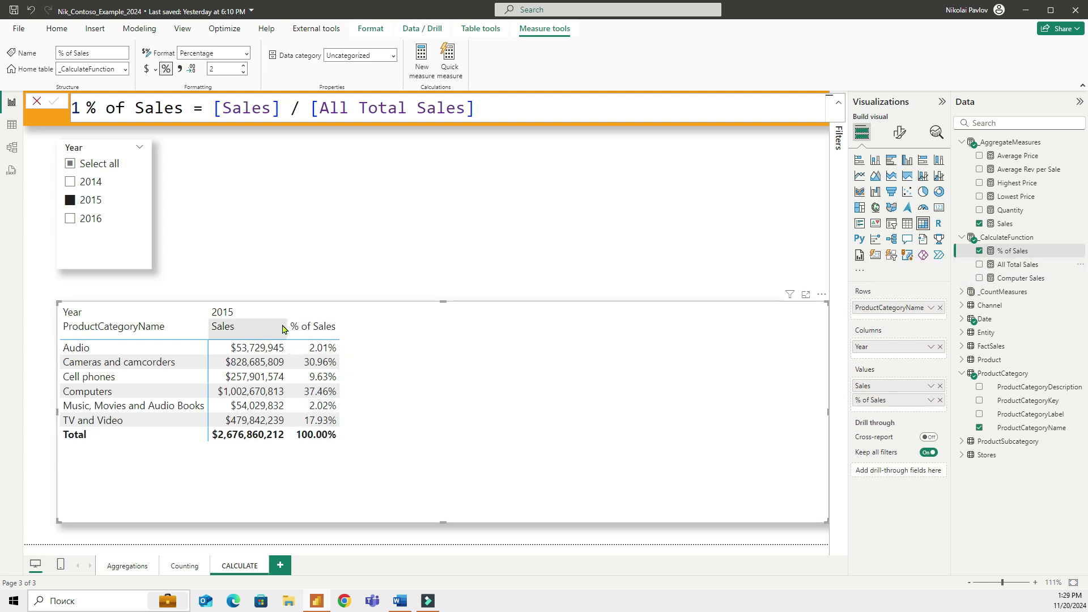
{"action": "left_click_drag", "start_coordinate": [284, 330], "coordinate": [369, 330]}
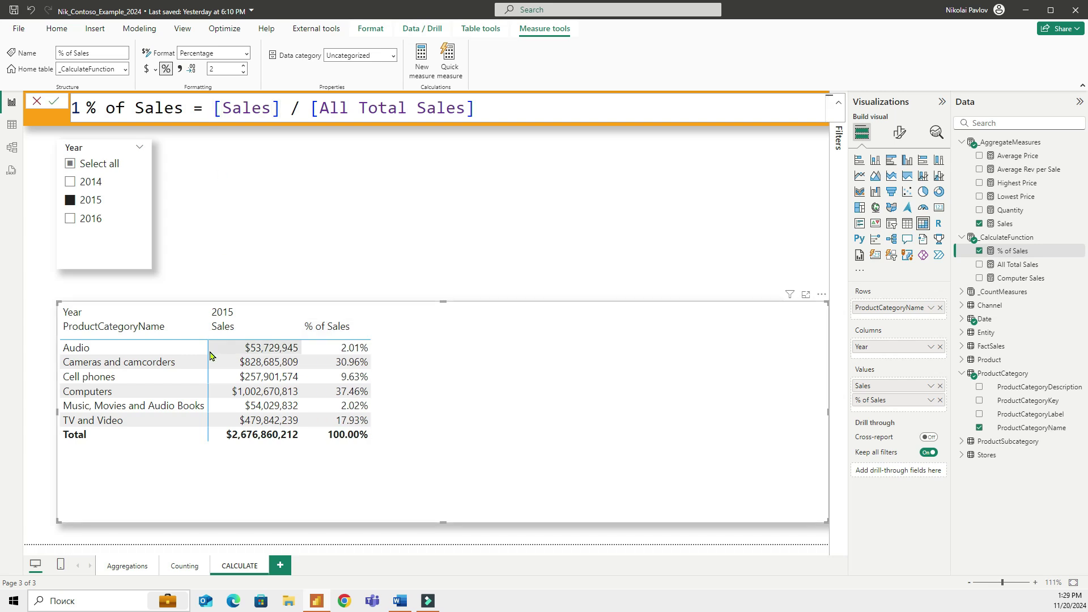
Rewrite % of Sales as DIVIDE([Sales], [All Total Sales]) in place of plain division
{"action": "type", "text": "divide("}
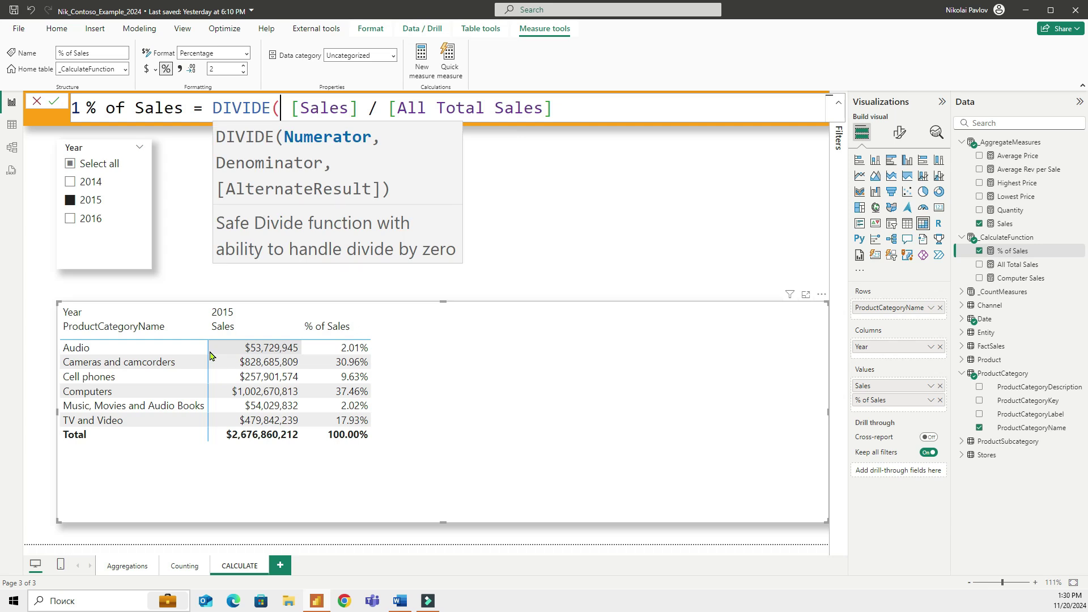
{"action": "key", "text": "Right"}
{"action": "key", "text": "Right"}
{"action": "key", "text": "Right"}
{"action": "key", "text": "Right"}
{"action": "key", "text": "Right"}
{"action": "key", "text": "Right"}
{"action": "key", "text": "Right"}
{"action": "key", "text": "Right"}
{"action": "key", "text": "Right"}
{"action": "key", "text": "Right"}
{"action": "key", "text": "BackSpace"}
{"action": "type", "text": ","}
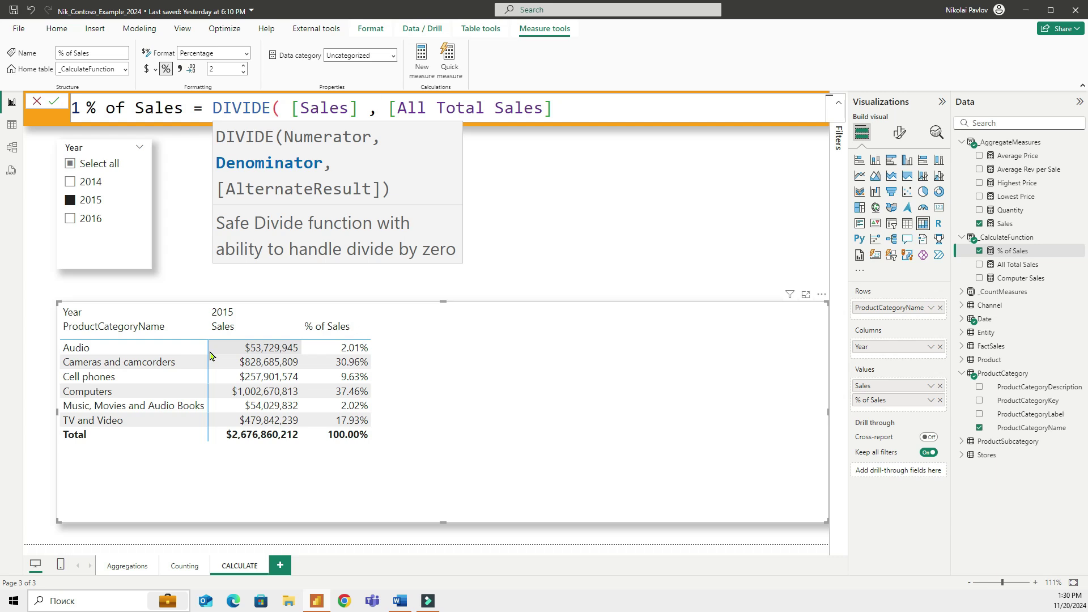
{"action": "key", "text": "Right"}
{"action": "key", "text": "Right"}
{"action": "key", "text": "Right"}
{"action": "key", "text": "Right"}
{"action": "key", "text": "Right"}
{"action": "key", "text": "Right"}
{"action": "key", "text": "Right"}
{"action": "key", "text": "Right"}
{"action": "key", "text": "Right"}
{"action": "key", "text": "Right"}
{"action": "key", "text": "Right"}
{"action": "key", "text": "Right"}
{"action": "key", "text": "Right"}
{"action": "key", "text": "Right"}
{"action": "key", "text": "Right"}
{"action": "key", "text": "End"}
{"action": "type", "text": ")"}
{"action": "key", "text": "Return"}
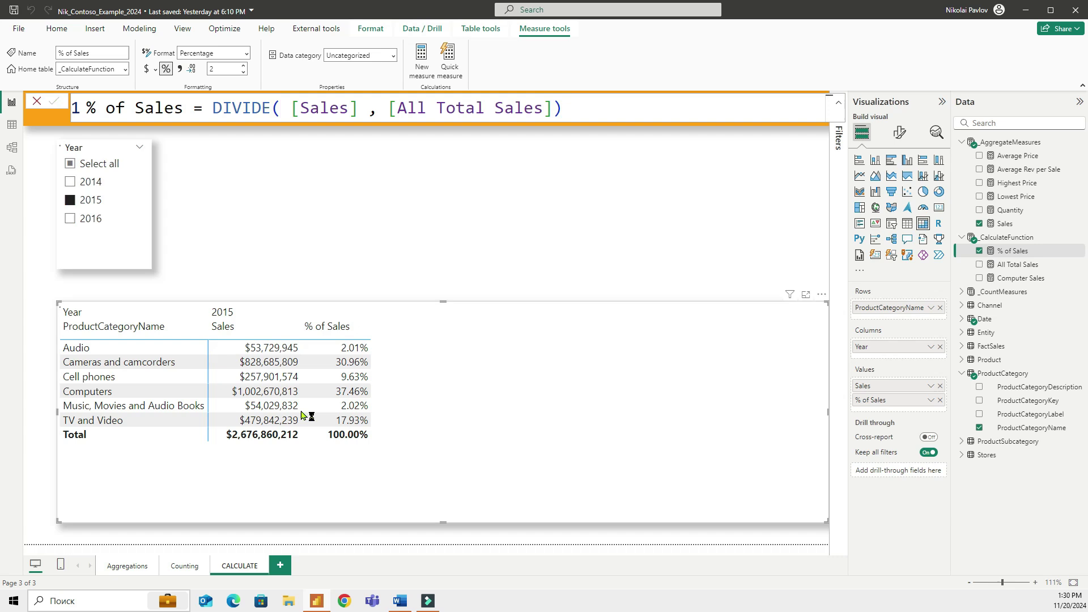